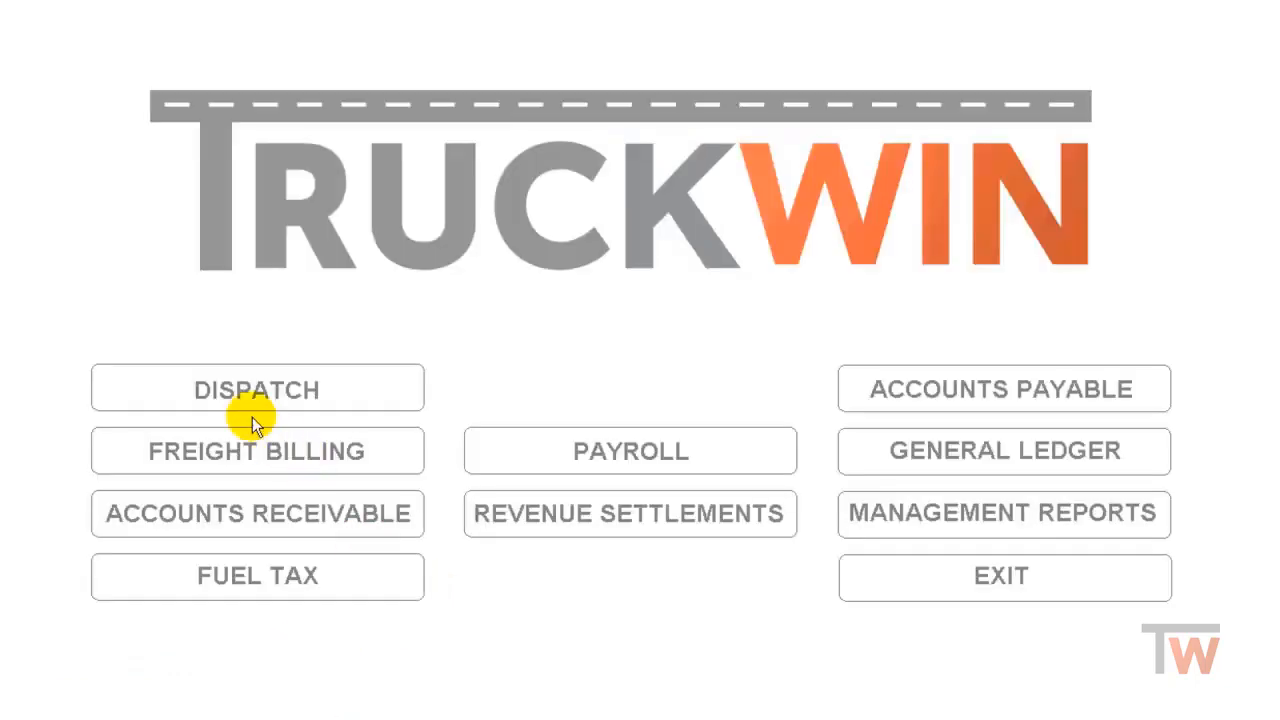
Open driver advance entry in the Dispatch module and prepare an advance for the second driver in the list
left_click(260, 387)
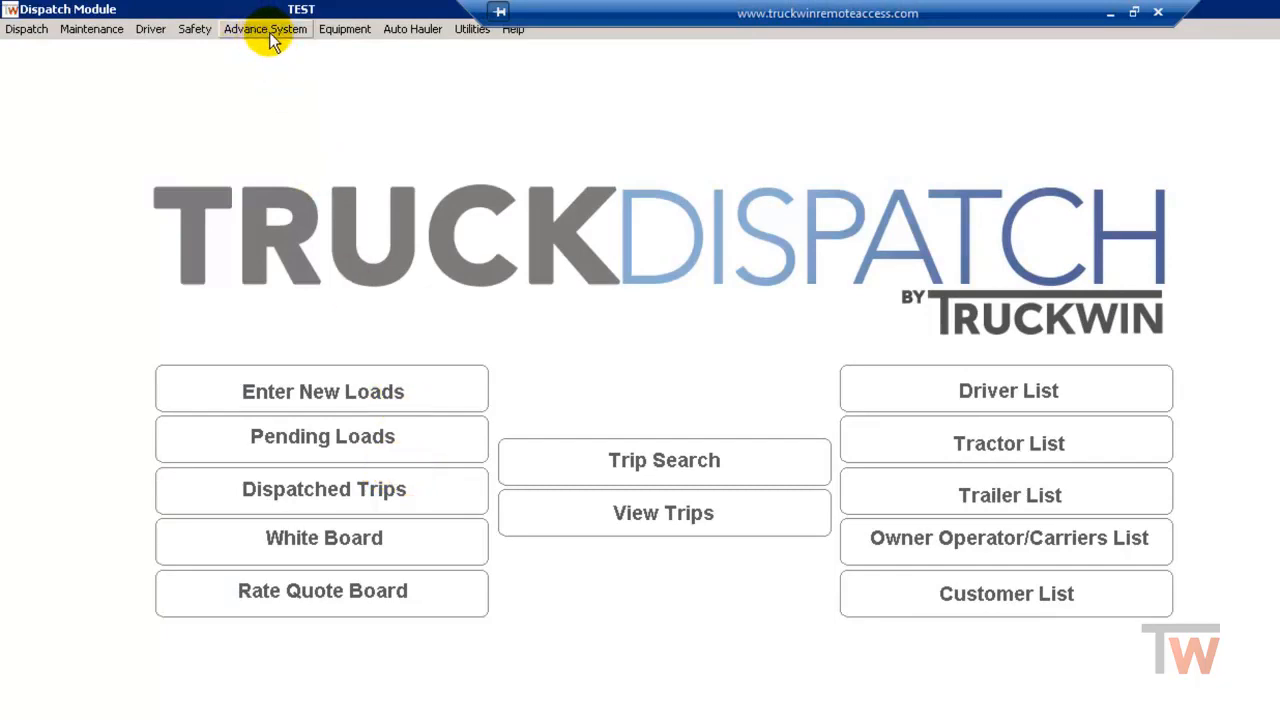
left_click(266, 33)
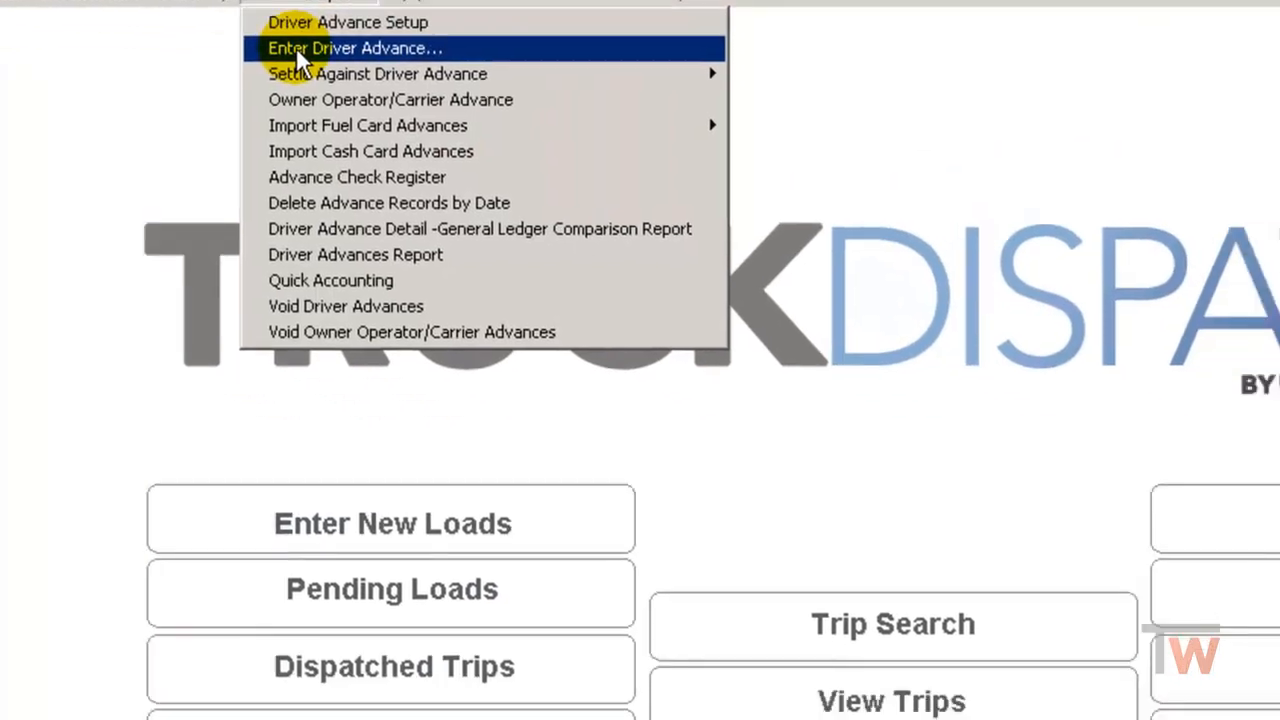
left_click(377, 98)
left_click(787, 329)
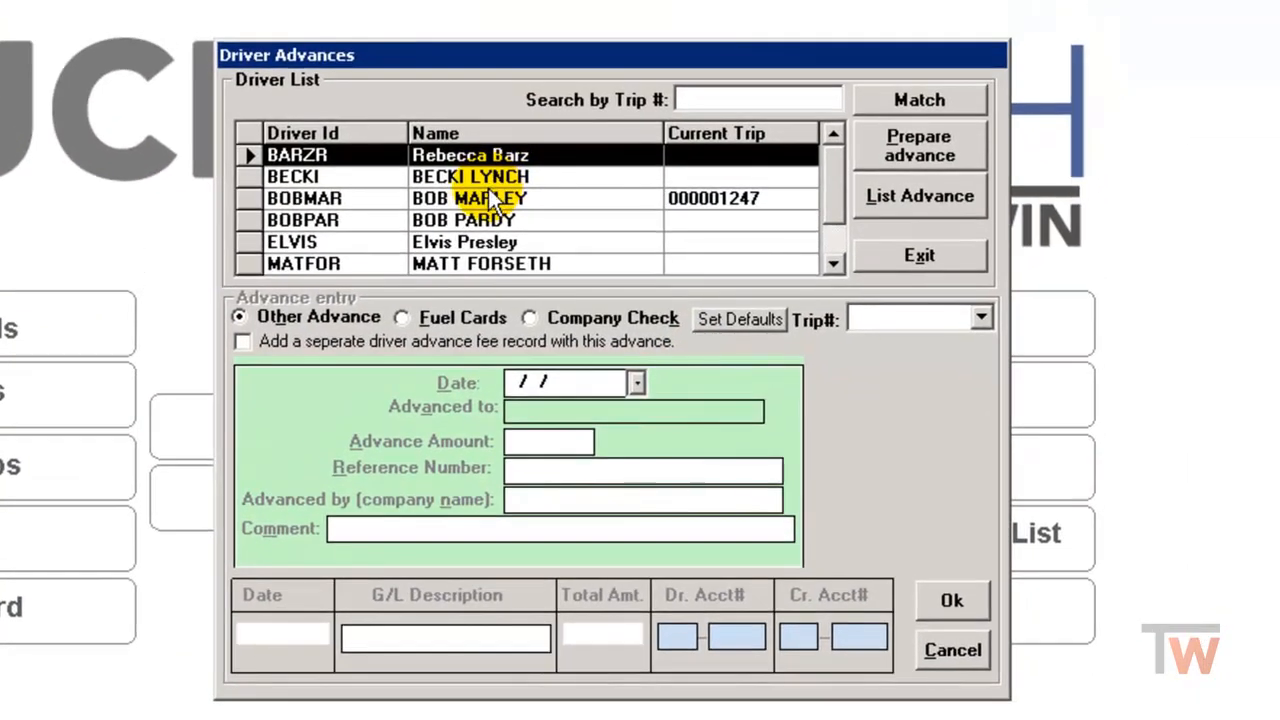
left_click(556, 59)
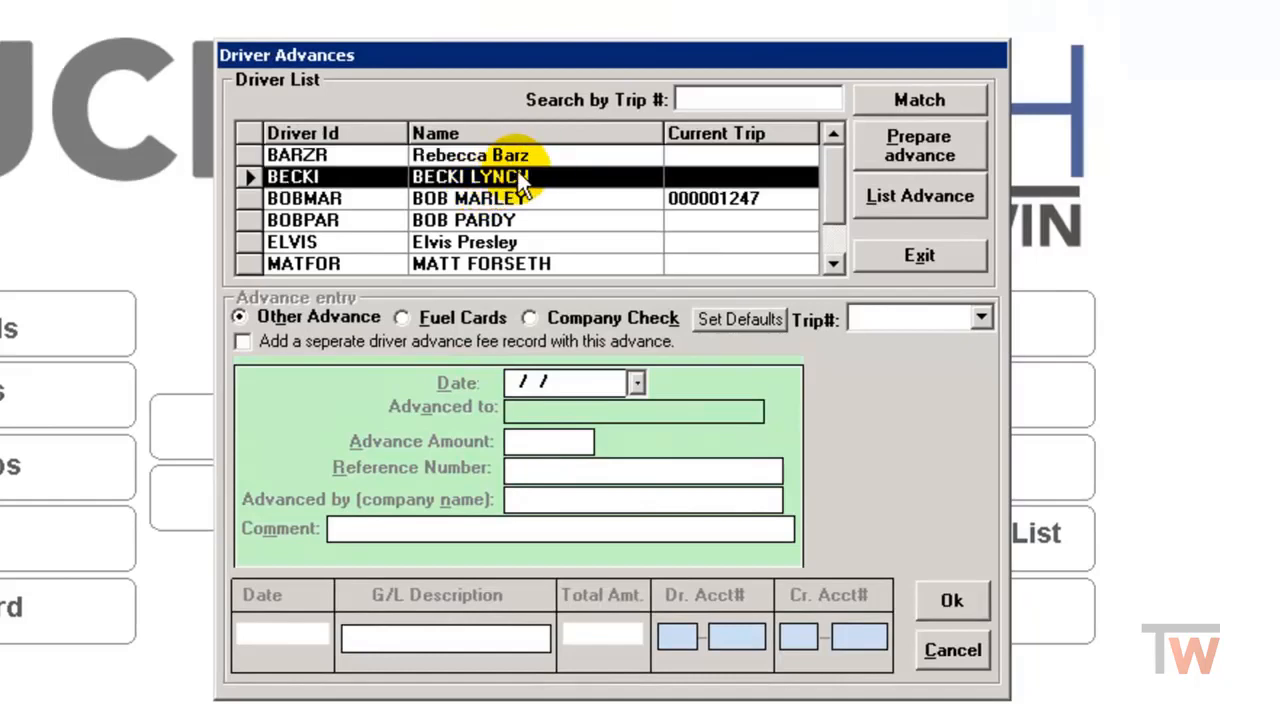
left_click(920, 143)
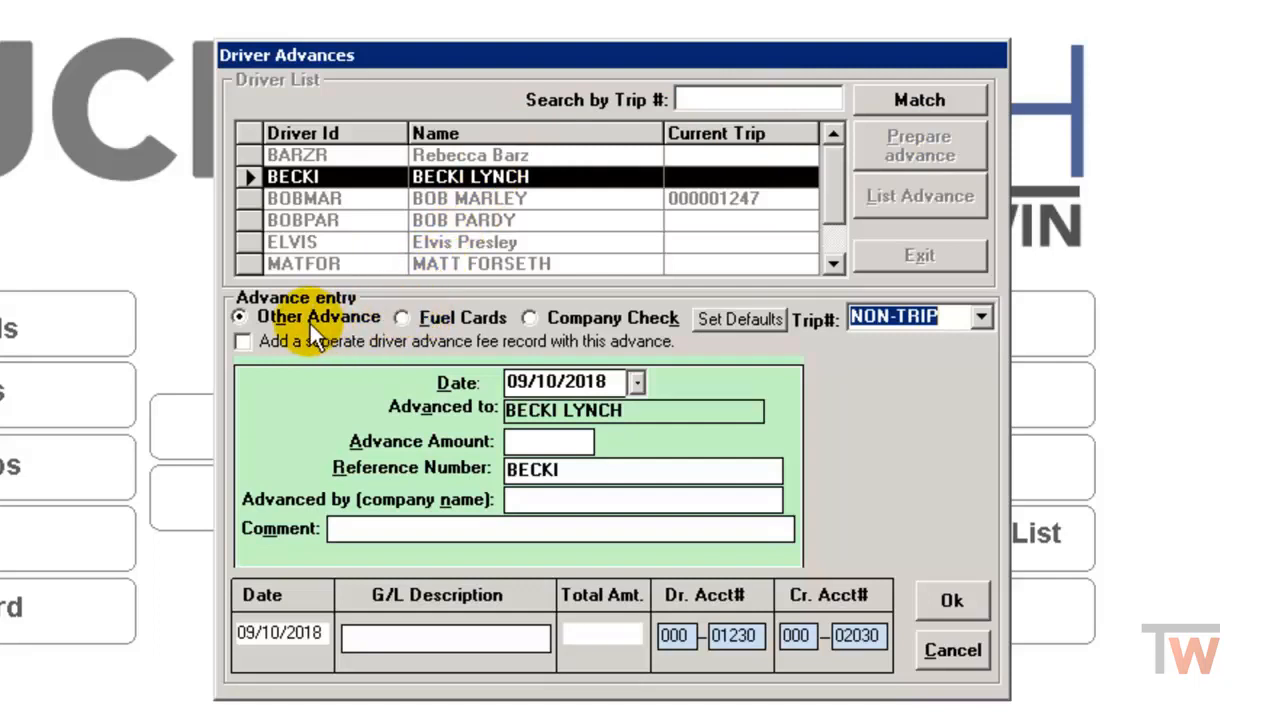
Switch the advance type to Fuel Cards, review its fields and trip choices, and leave driver advances without saving
left_click(402, 318)
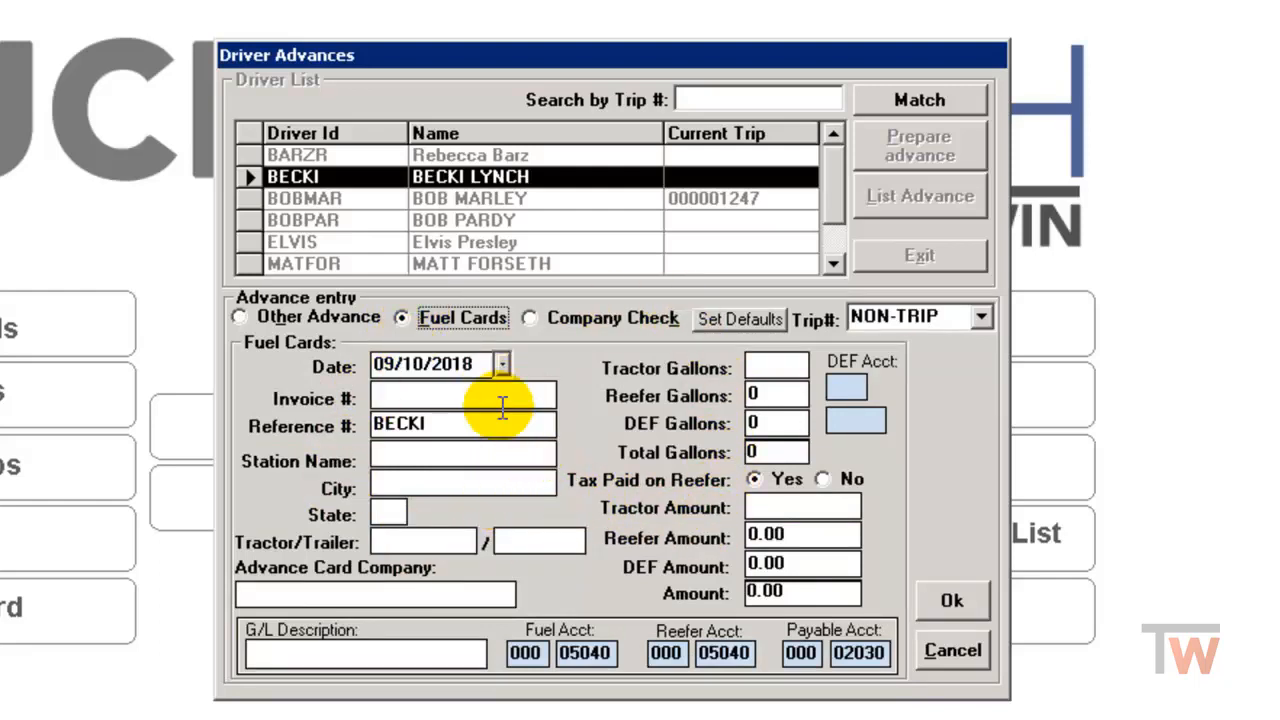
left_click(980, 318)
left_click(983, 316)
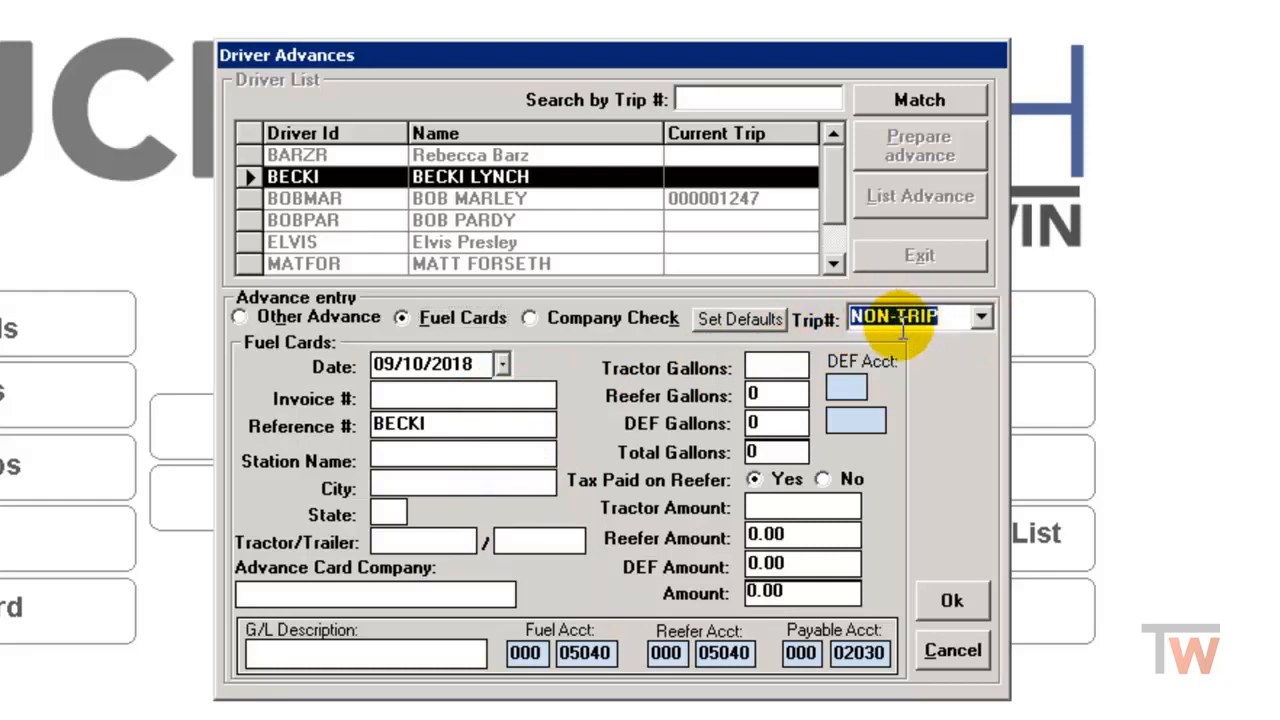
left_click(951, 603)
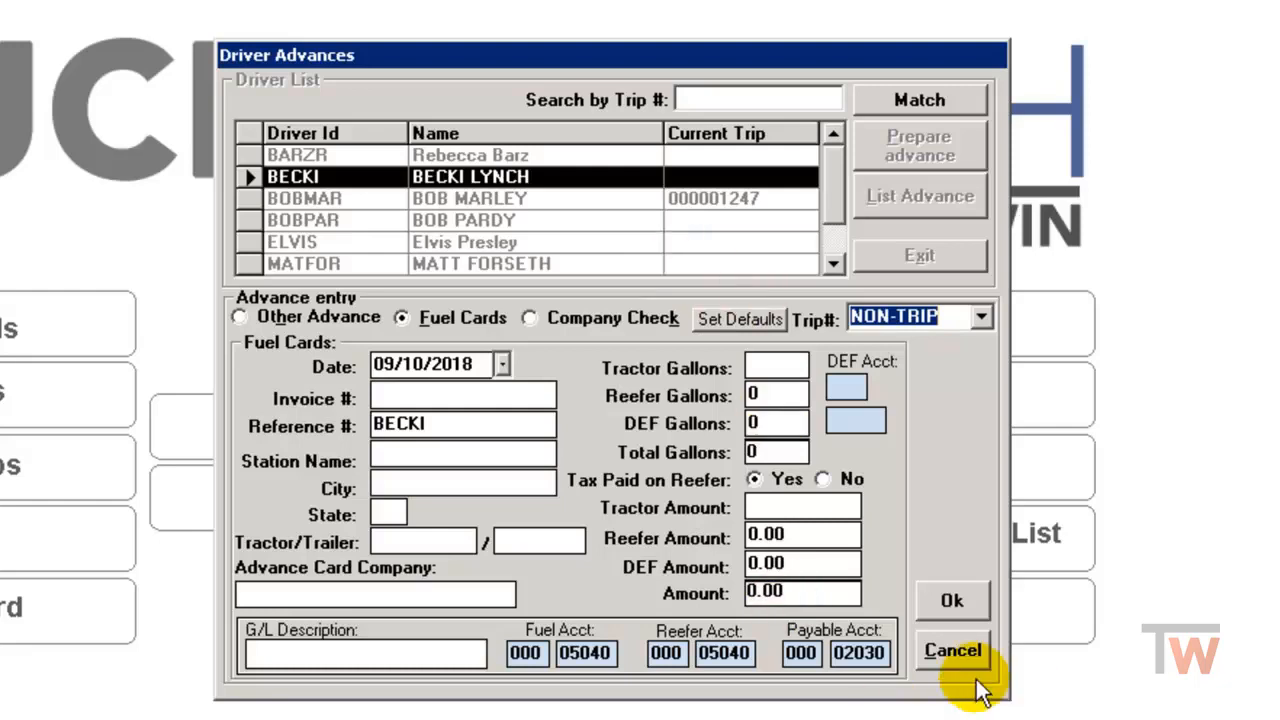
left_click(954, 653)
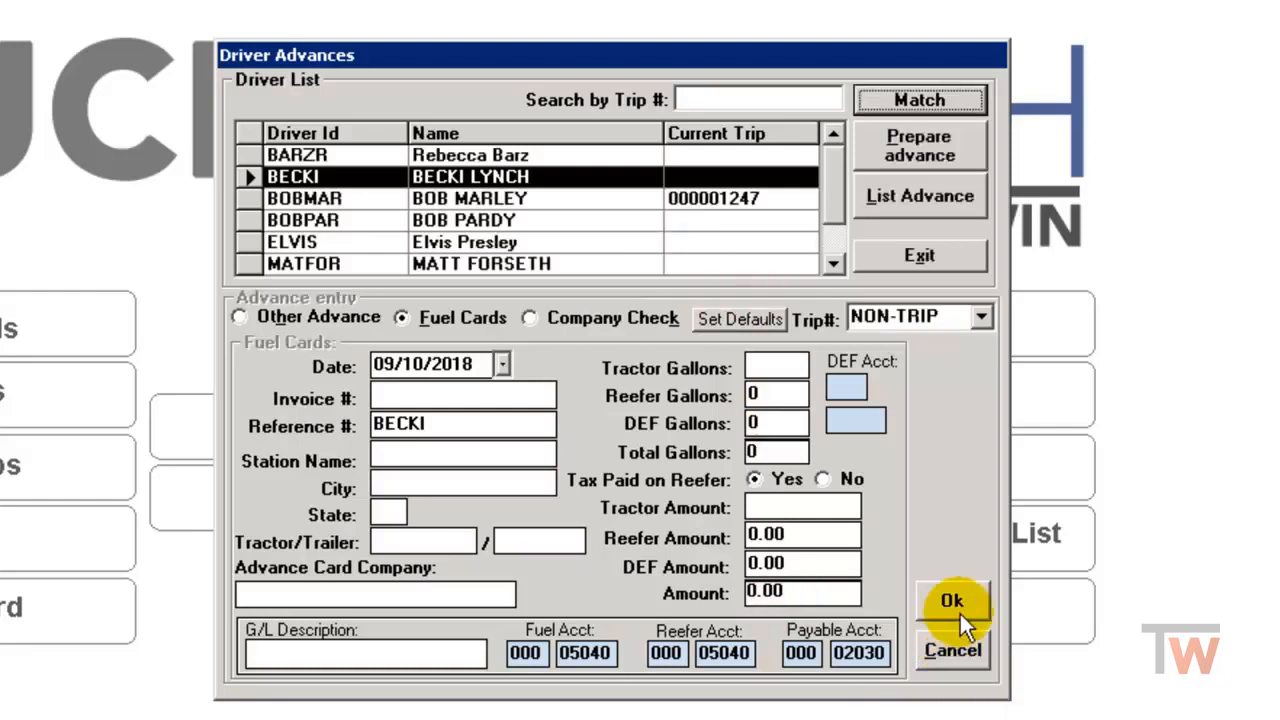
left_click(913, 254)
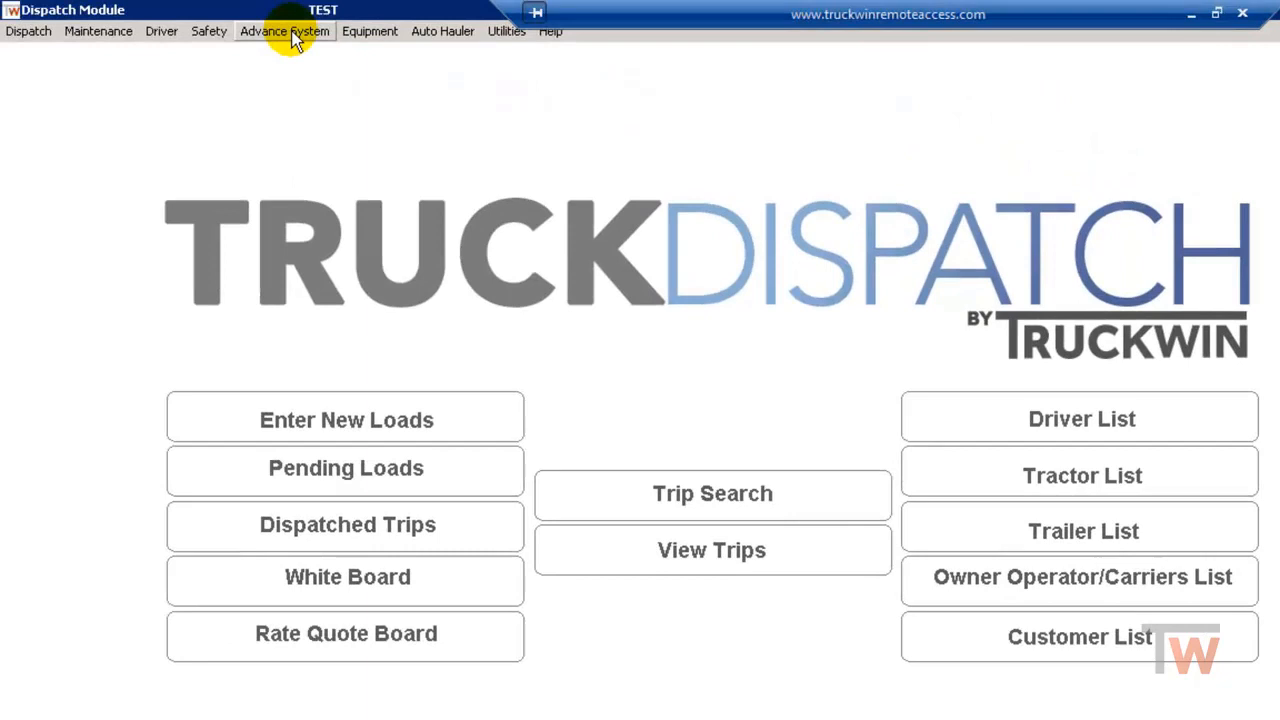
Open the import for Fleet 1/Transplatinum fuel advances in the advance system
left_click(292, 36)
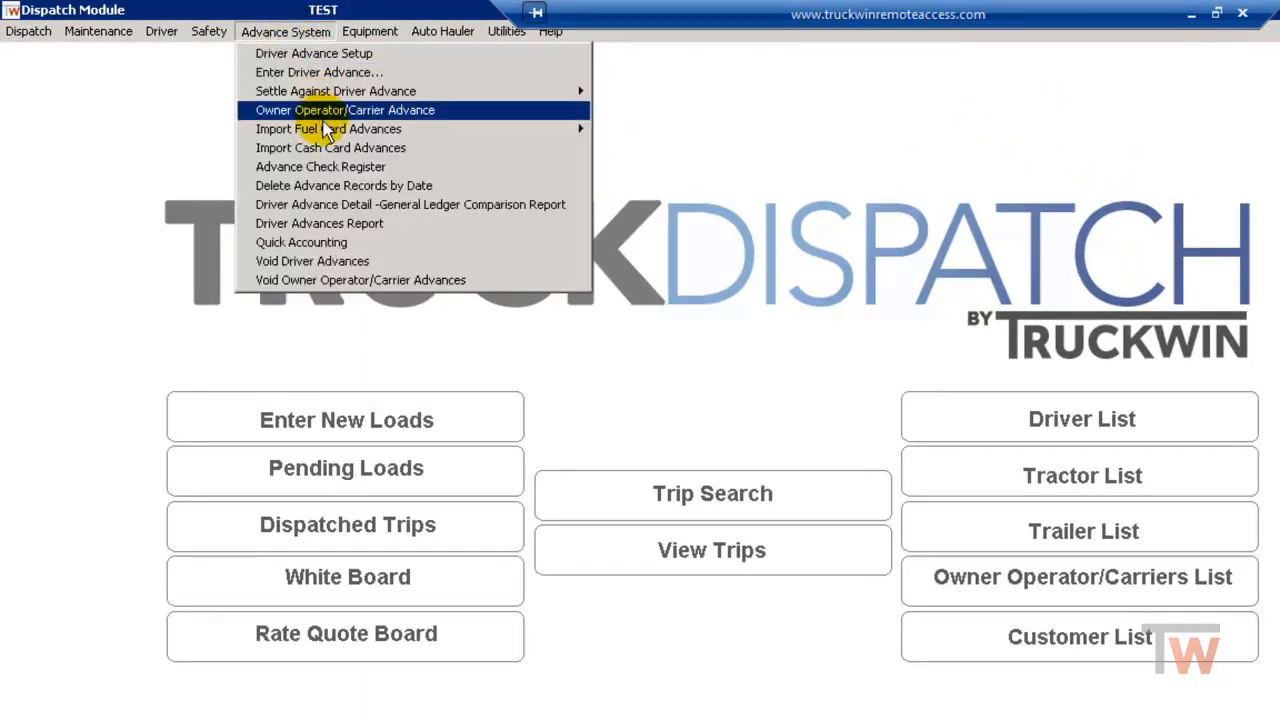
mouse_move(325, 133)
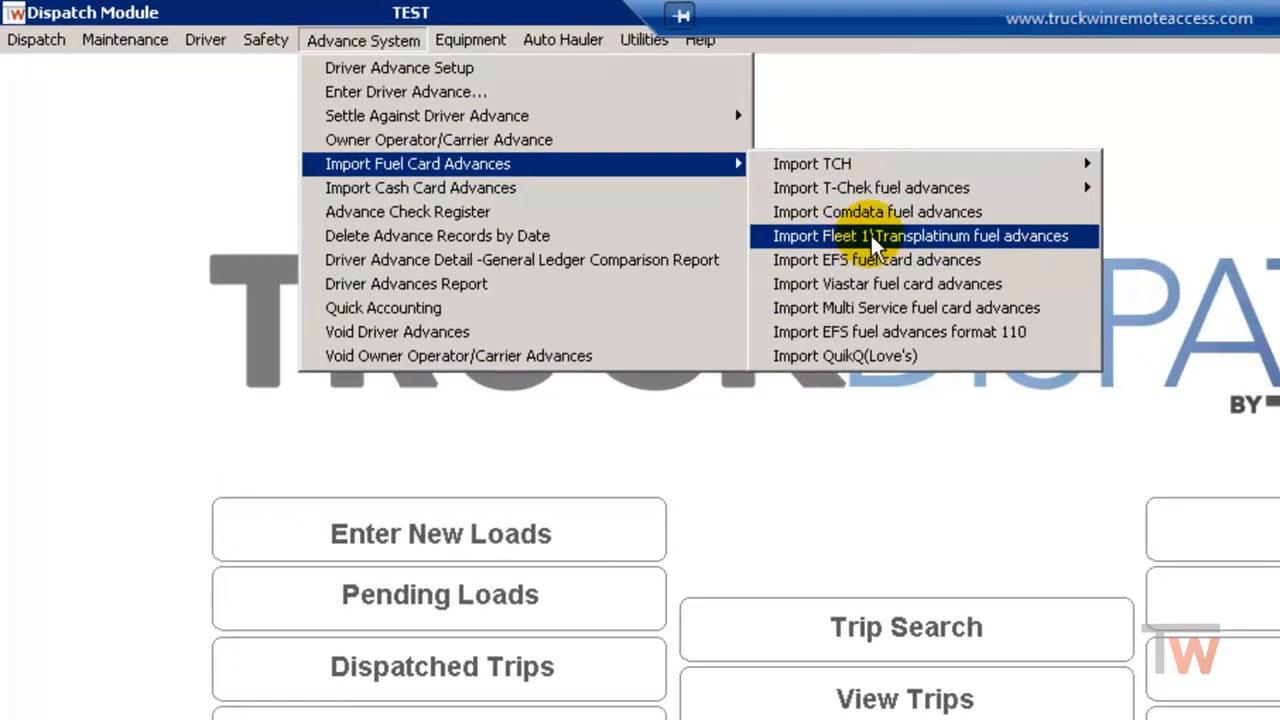
left_click(873, 240)
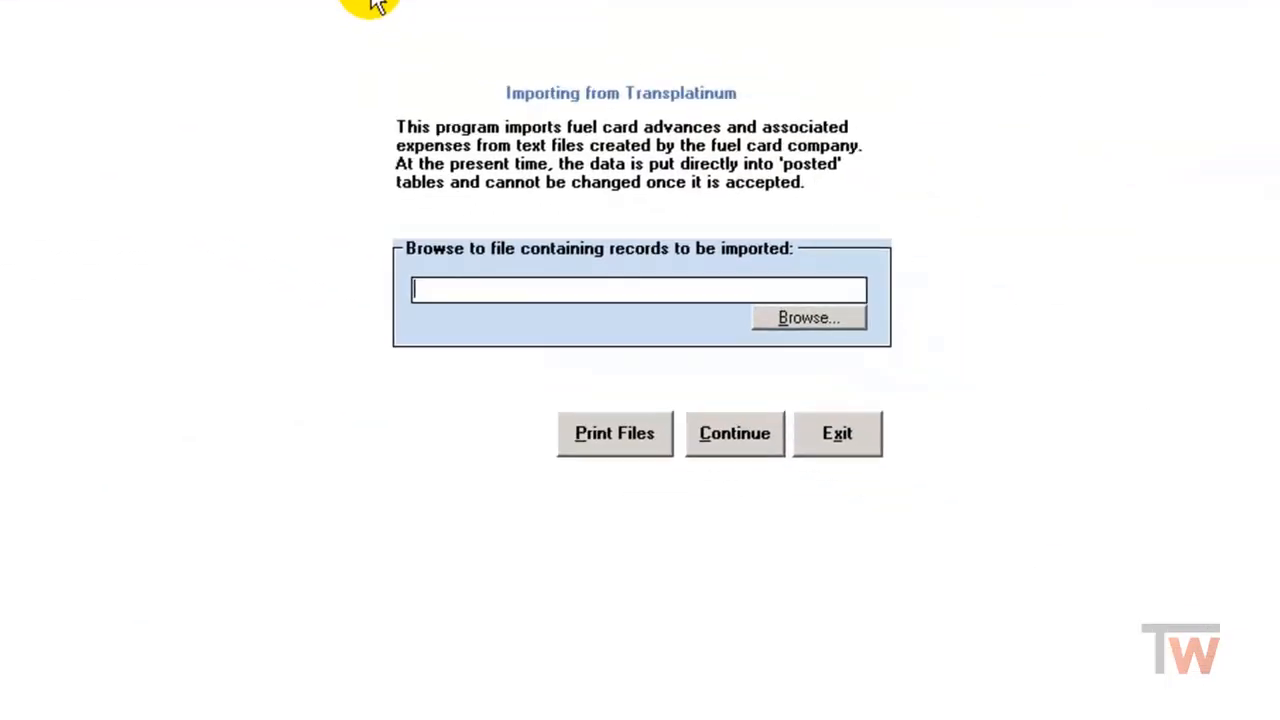
Choose the DAT file 07012018-2.dat as the import source and continue to its fuel card records
left_click(801, 318)
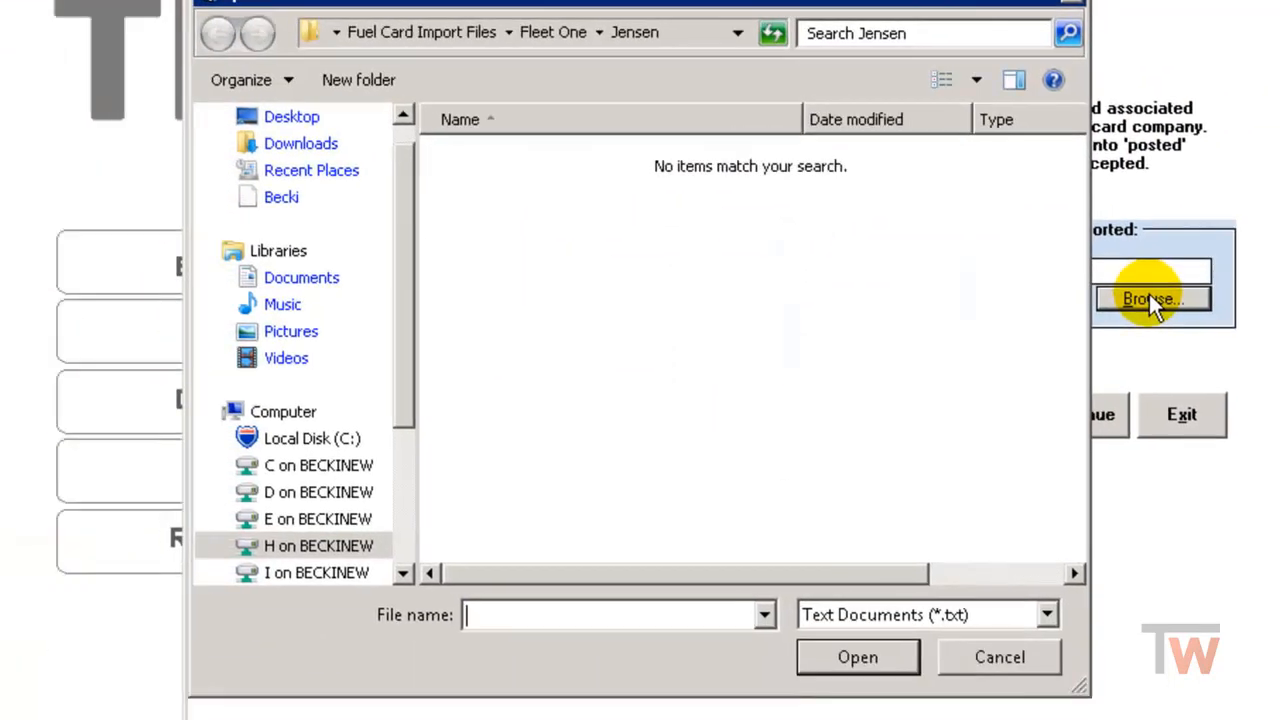
left_click(1047, 615)
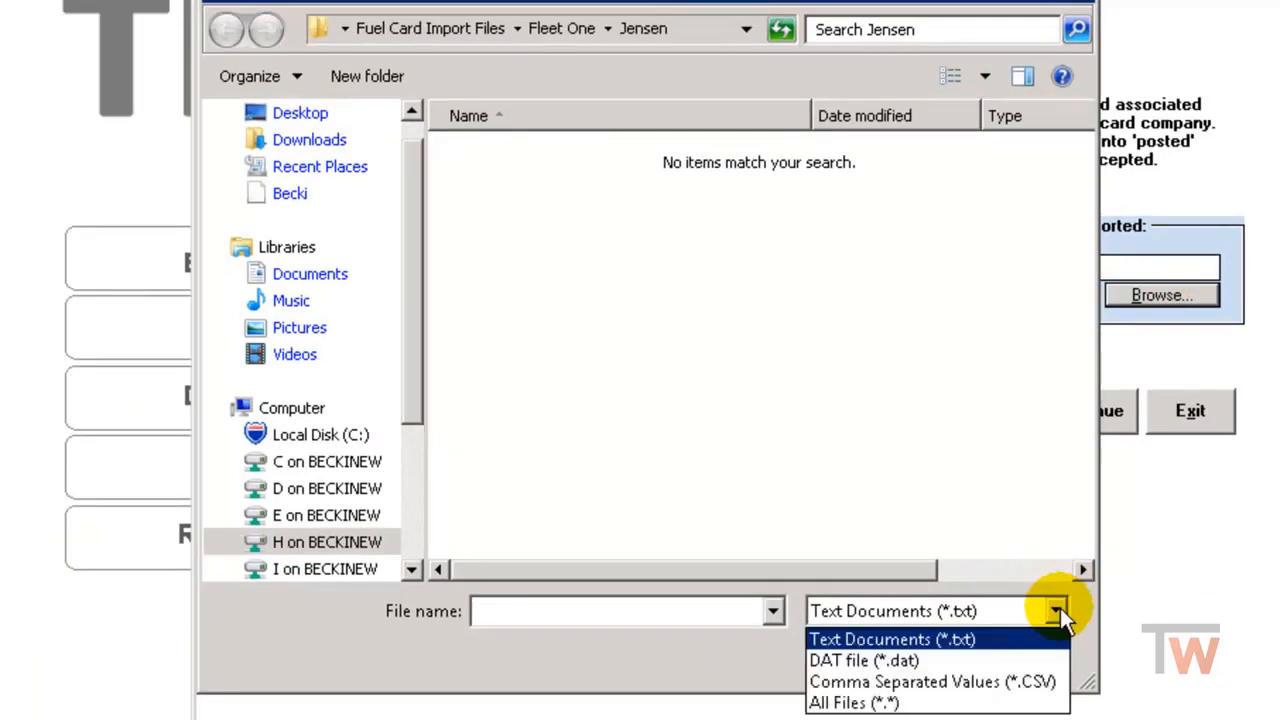
left_click(950, 655)
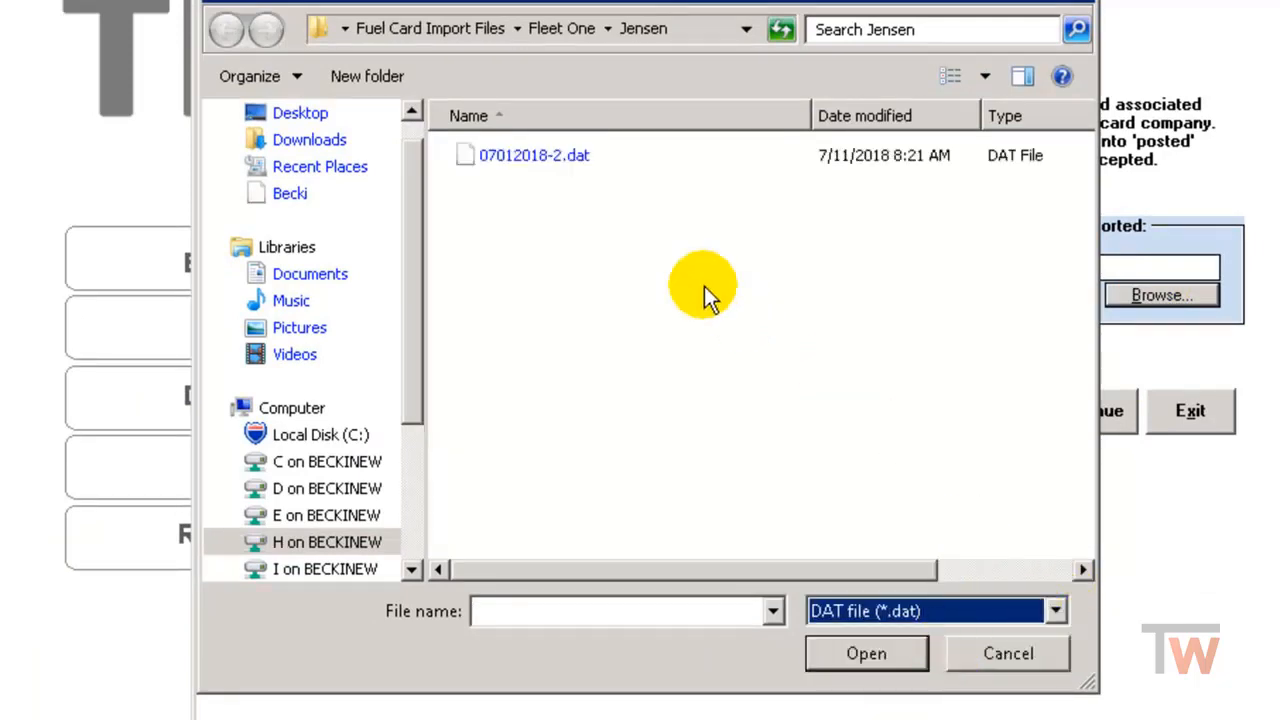
left_click(512, 165)
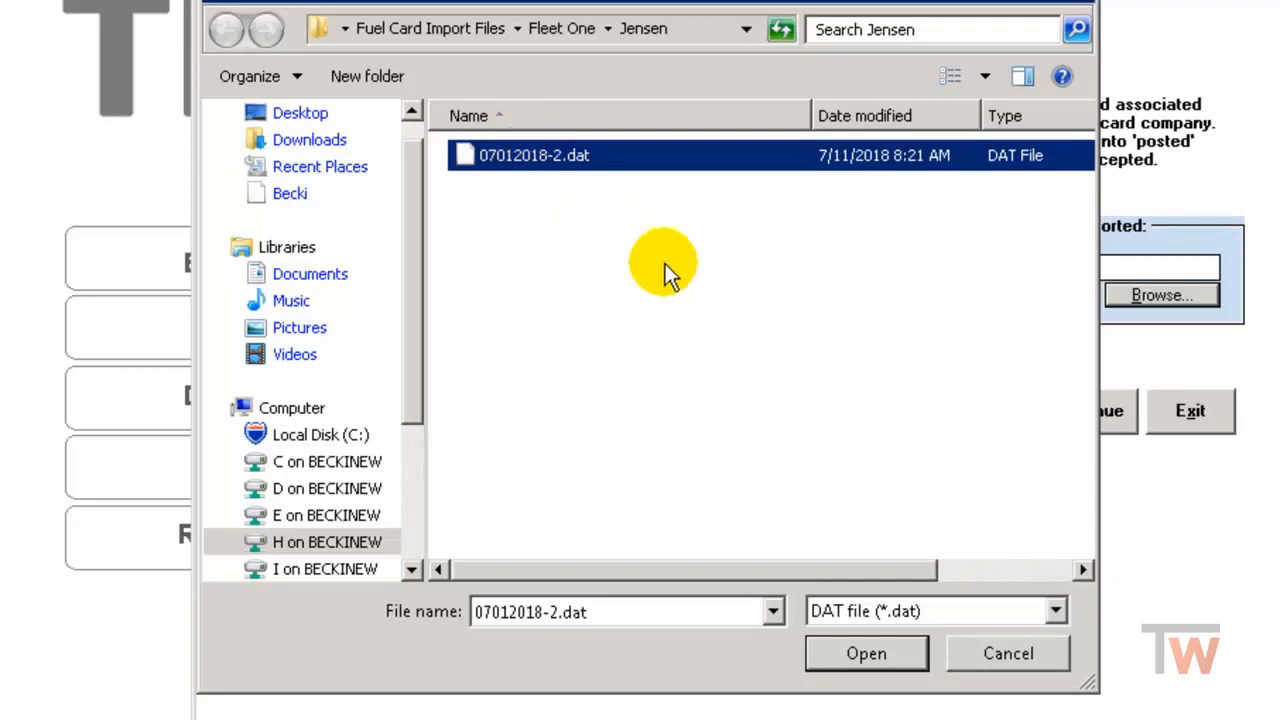
left_click(866, 655)
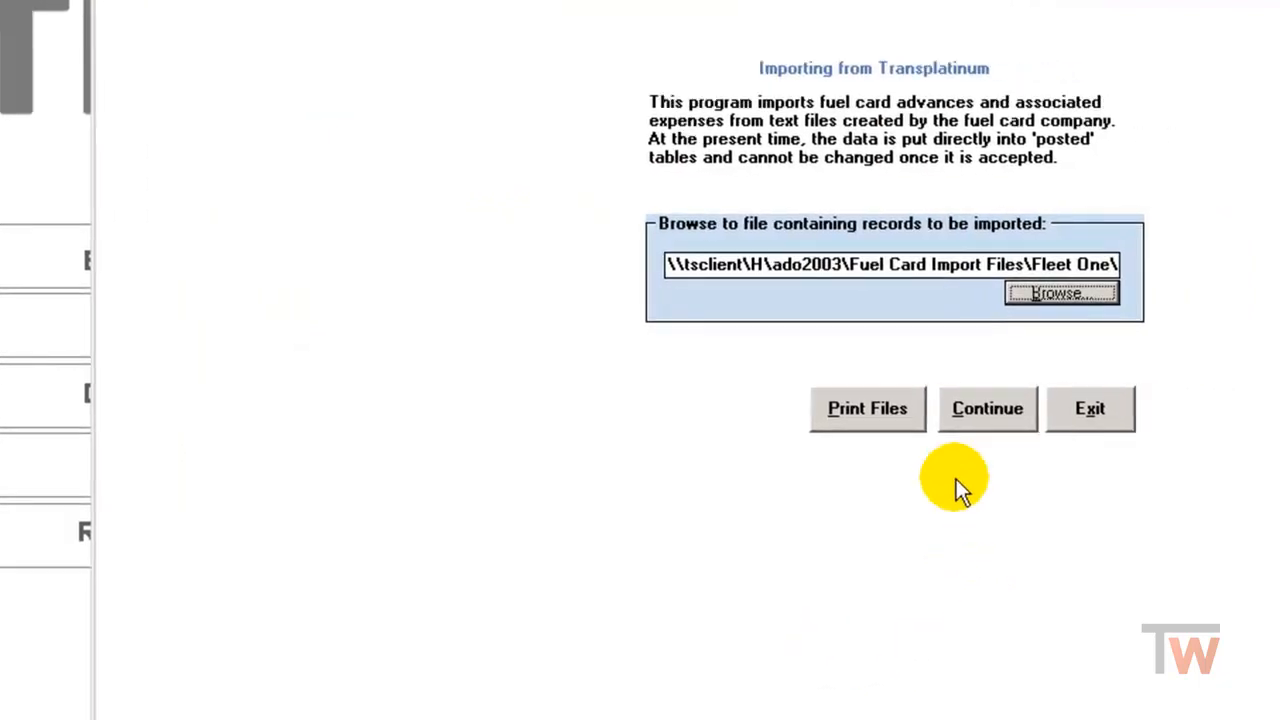
left_click(712, 405)
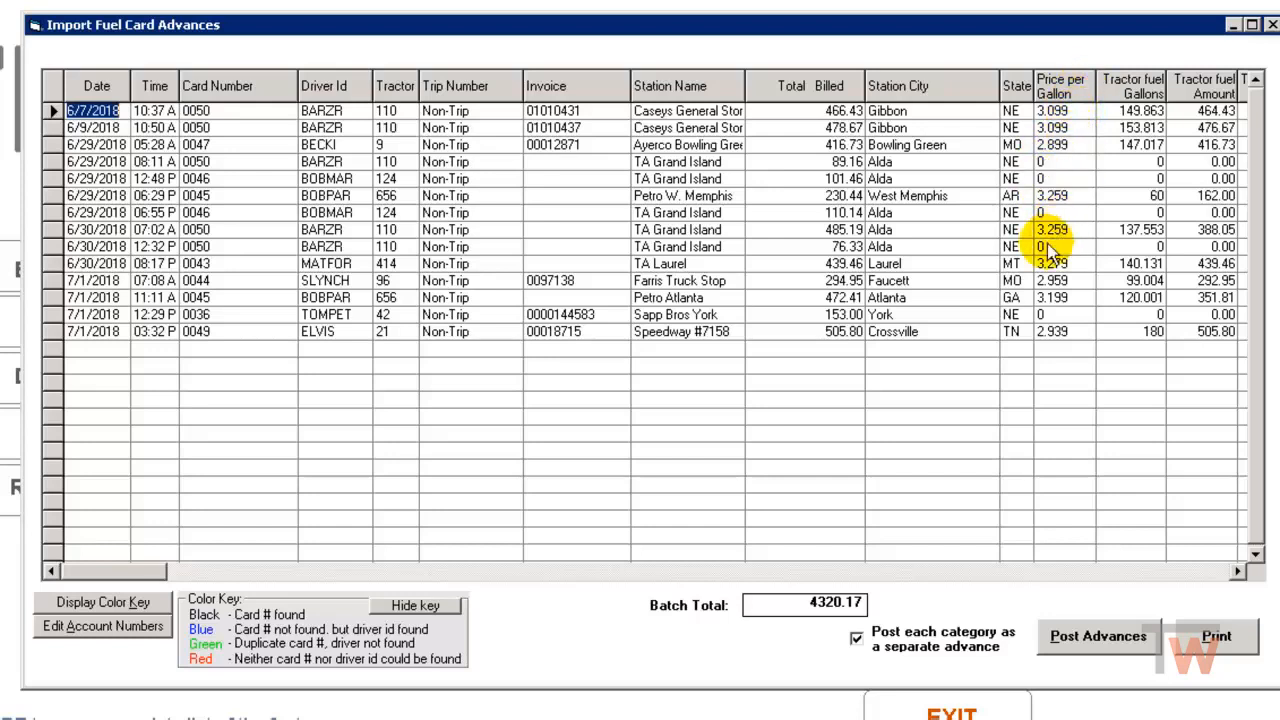
Examine the imported fuel, reefer, other and cash advance columns, including the York record, and close the import without posting
left_click(1238, 571)
left_click(1238, 571)
left_click(1238, 571)
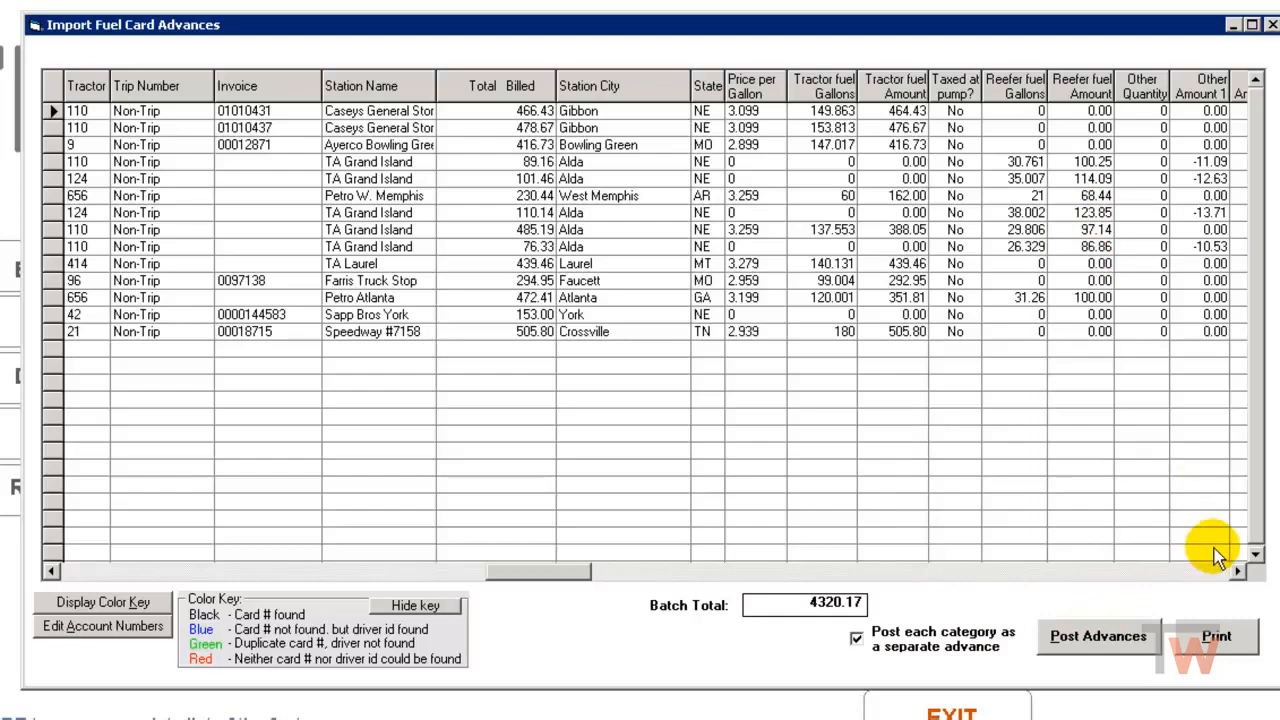
left_click(1238, 571)
left_click(1238, 571)
left_click(1238, 571)
left_click(1238, 571)
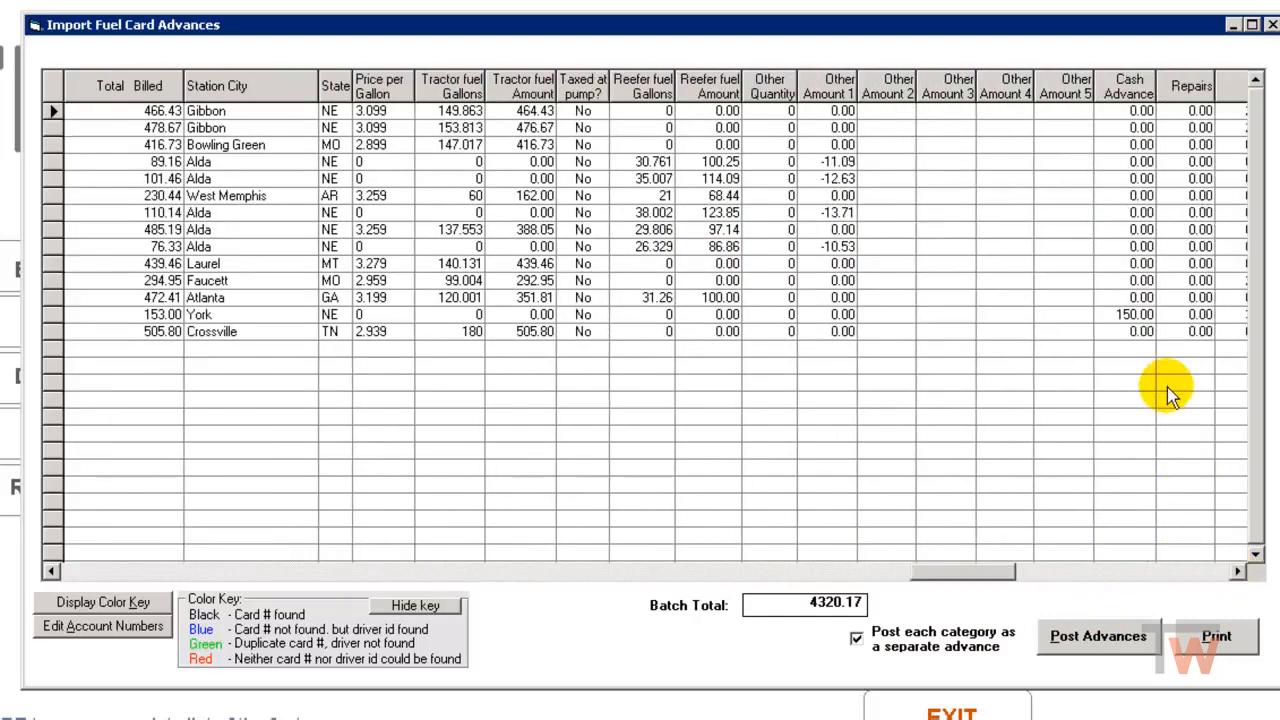
left_click(1146, 316)
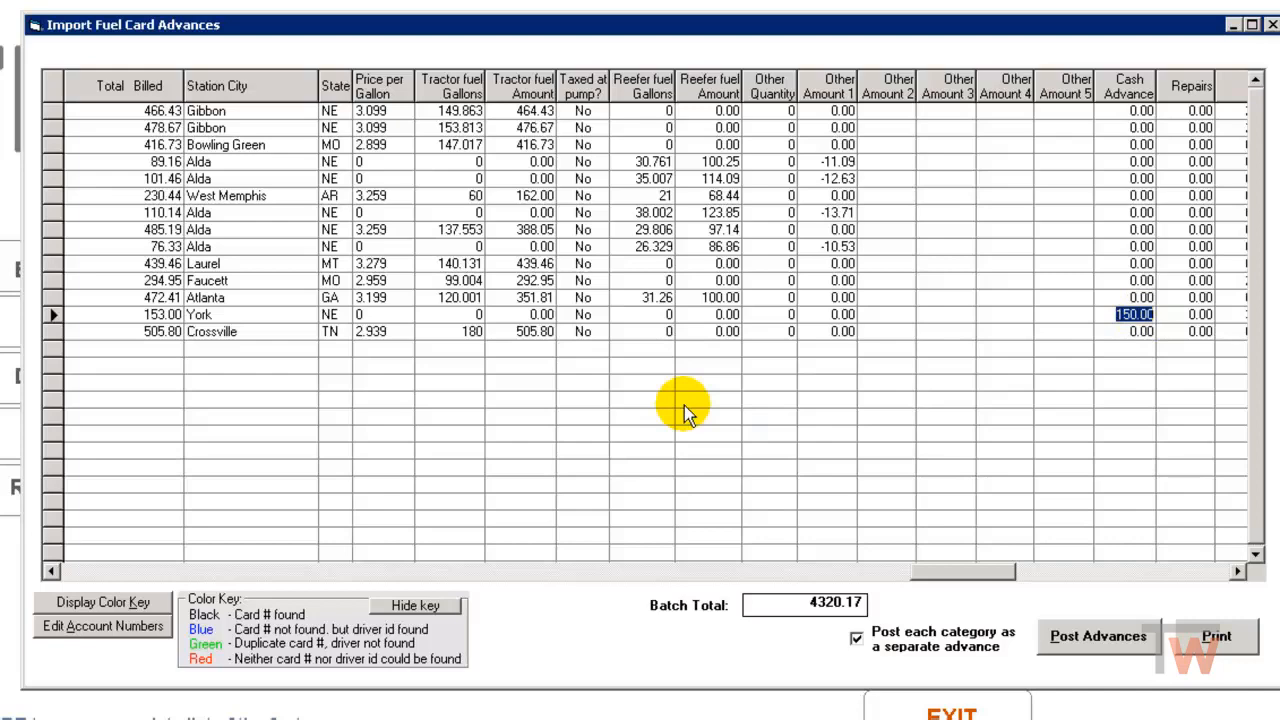
left_click_drag(986, 571, 84, 545)
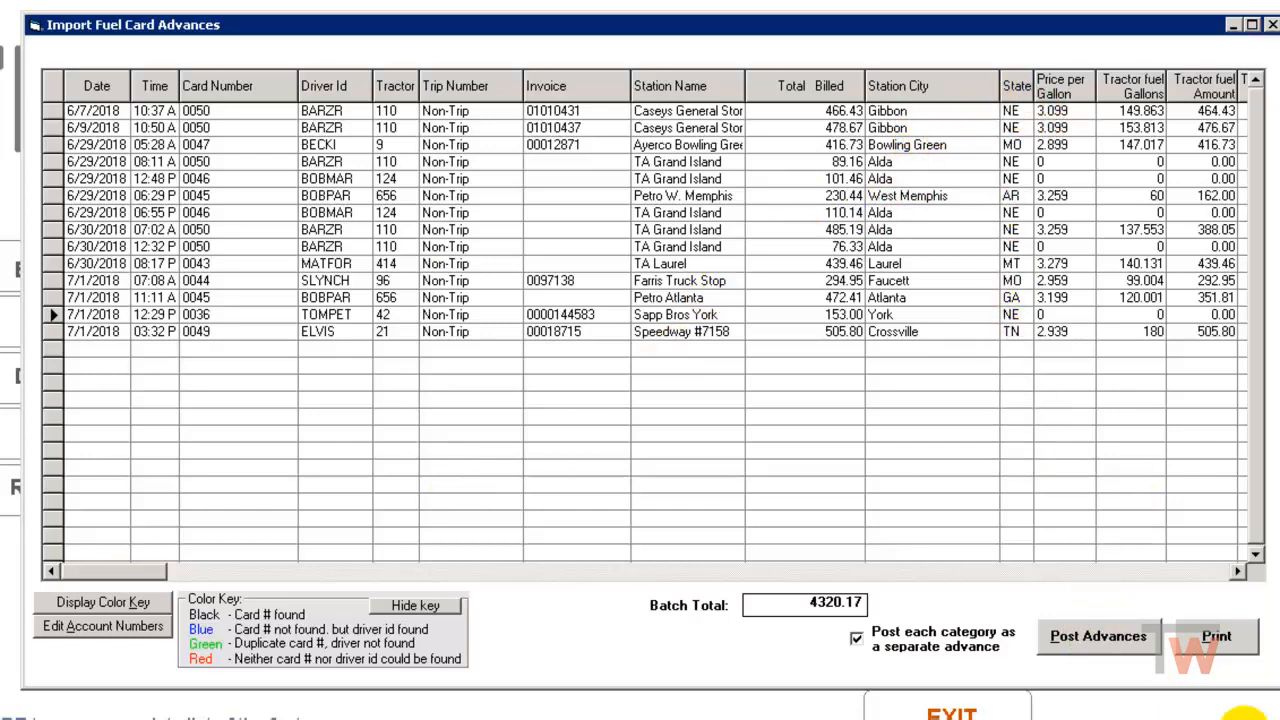
left_click(1270, 24)
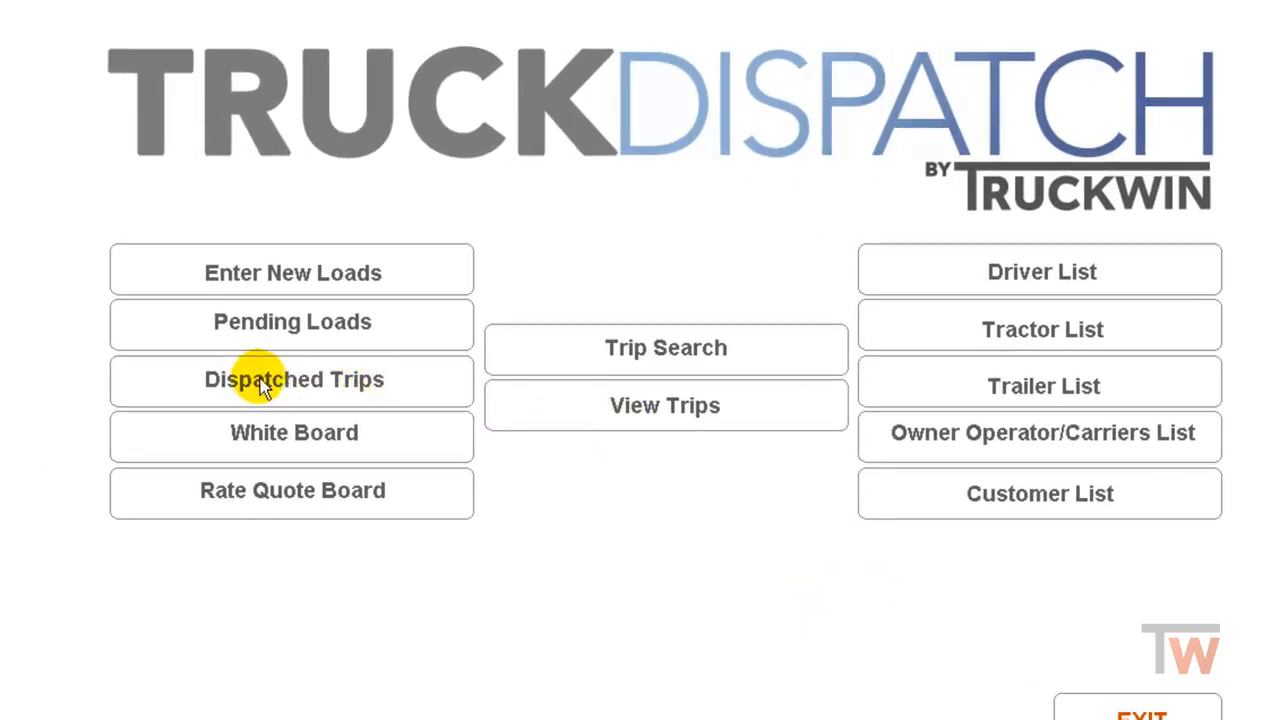
Complete dispatched trip 000001238 with the driver ready for a new trip and both tractor and trailer functioning
left_click(263, 385)
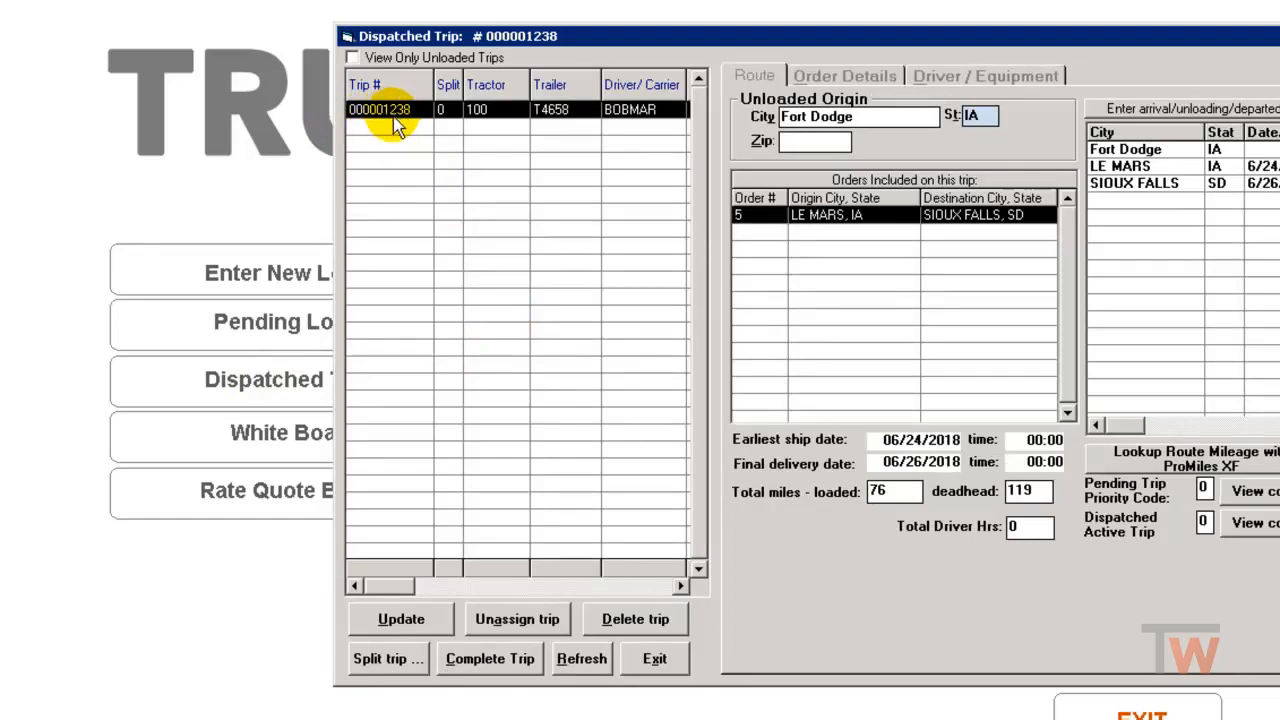
left_click(388, 621)
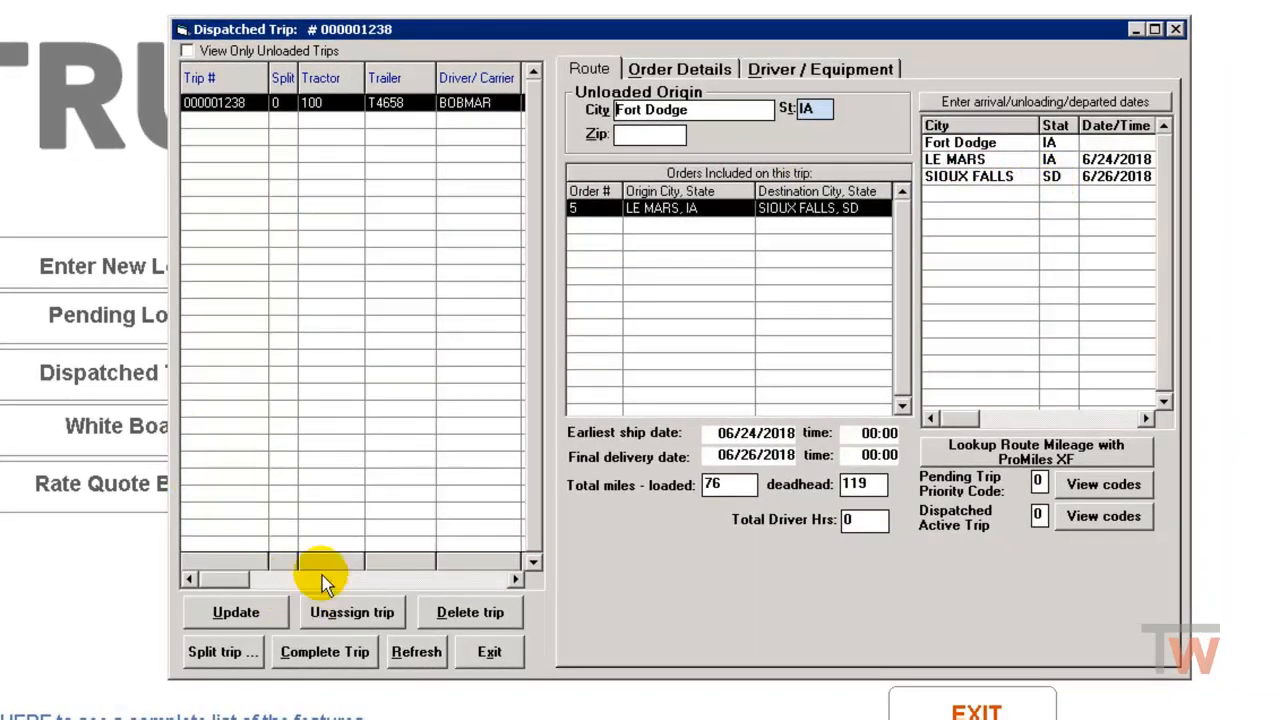
left_click(338, 663)
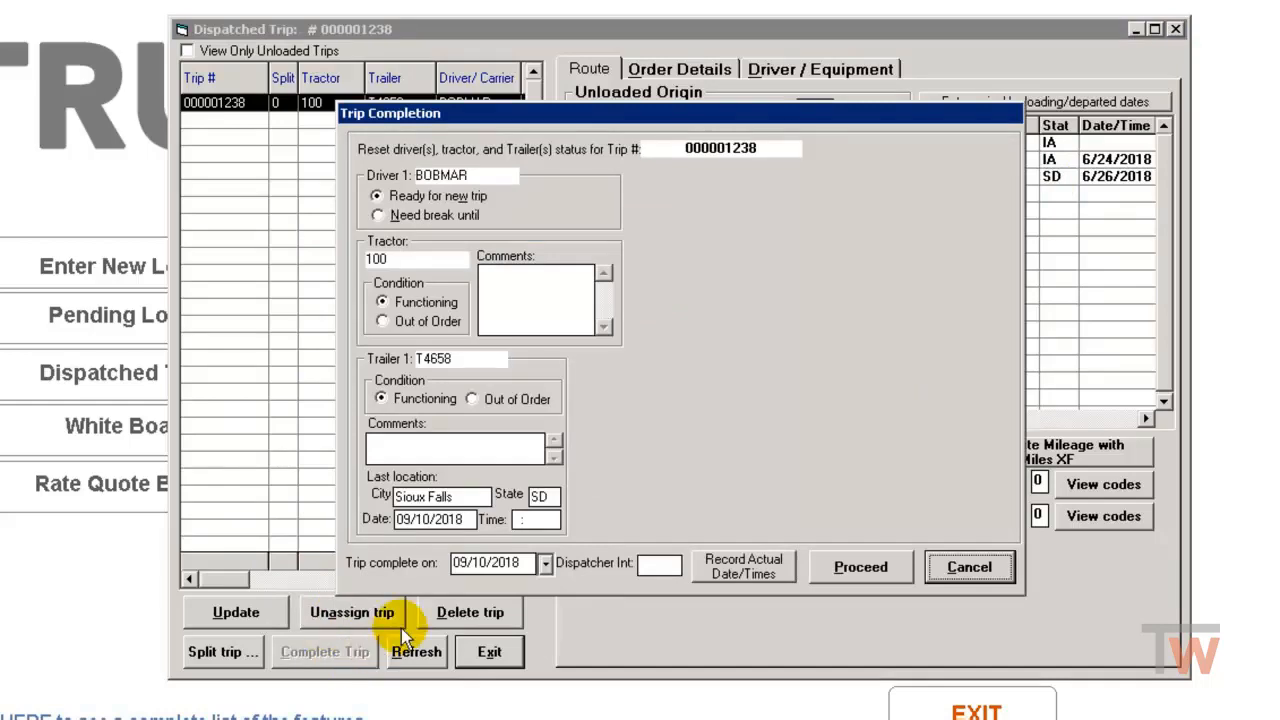
left_click(862, 567)
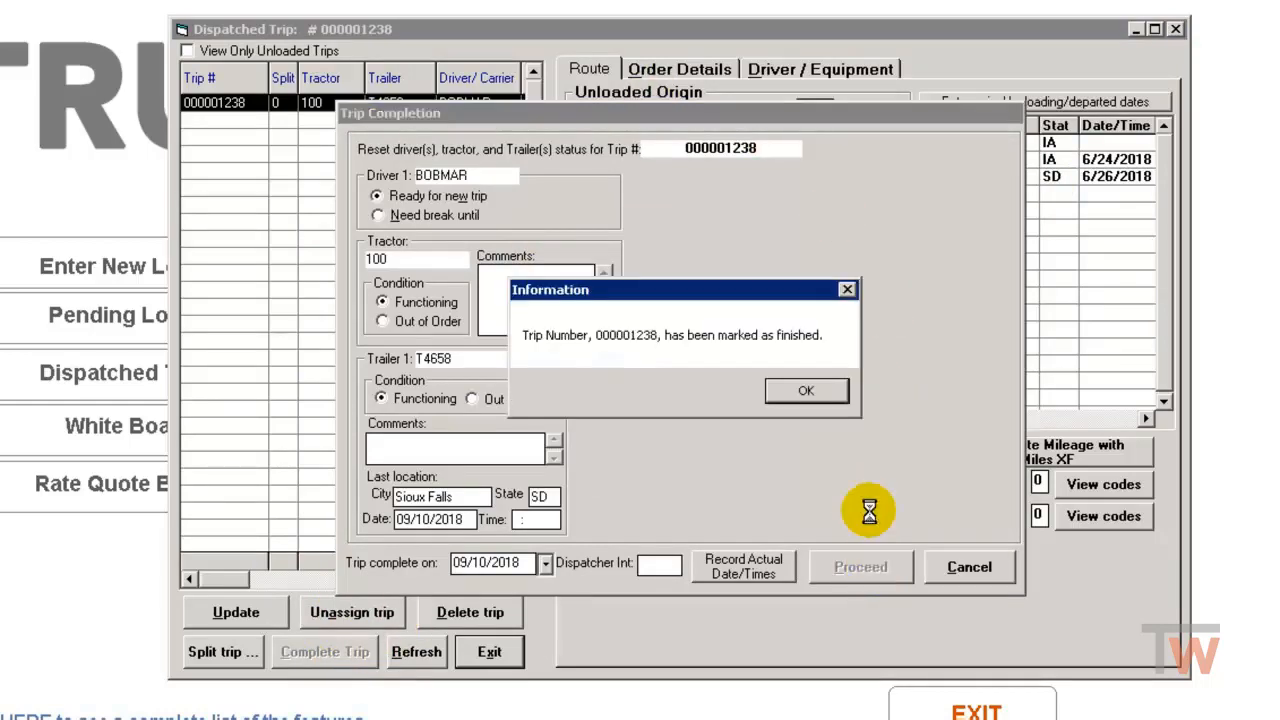
left_click(808, 392)
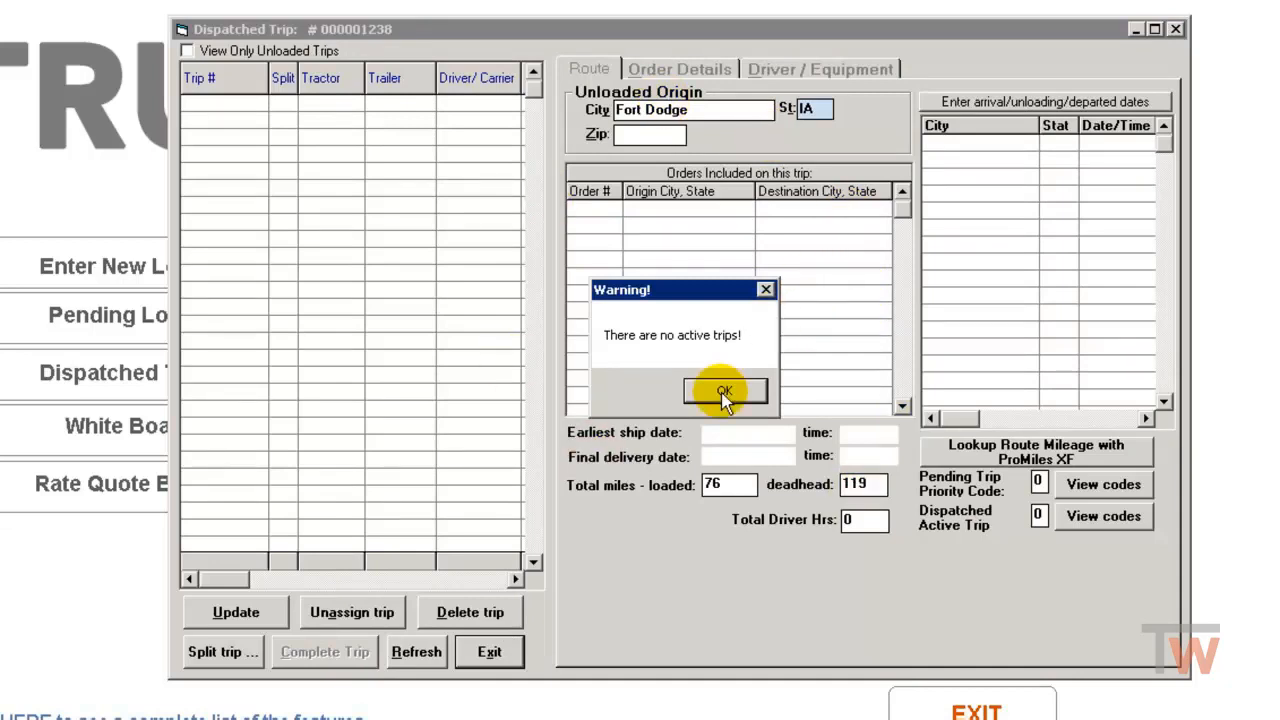
left_click(724, 392)
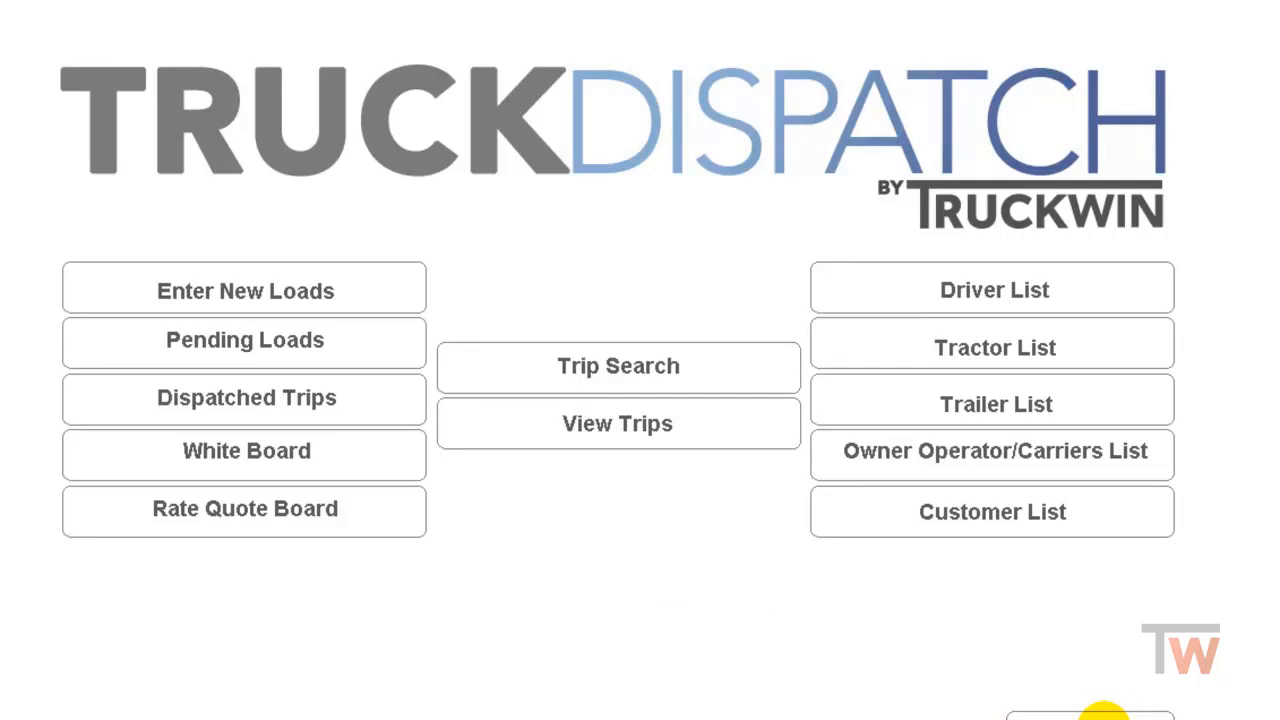
Leave Dispatch for Fuel Tax, open the unposted entry for tractor 898, trip 8044, examine its state mileage, and close it
left_click(1104, 714)
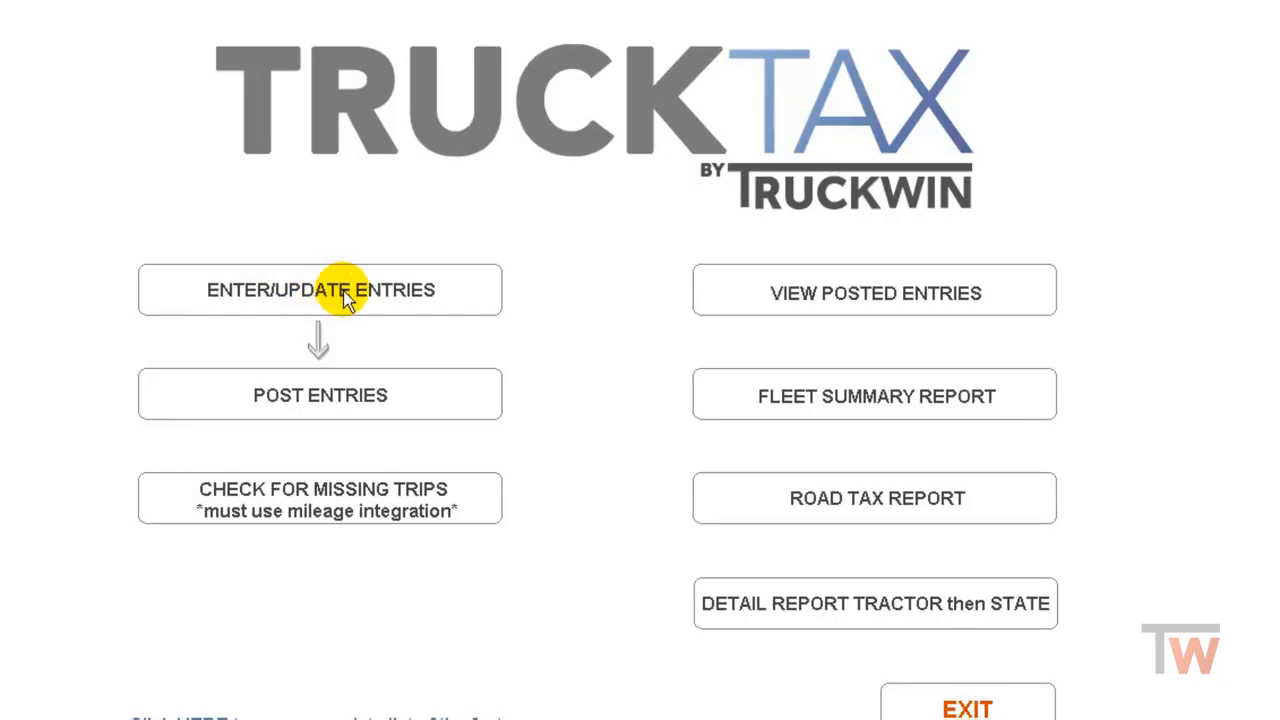
left_click(345, 298)
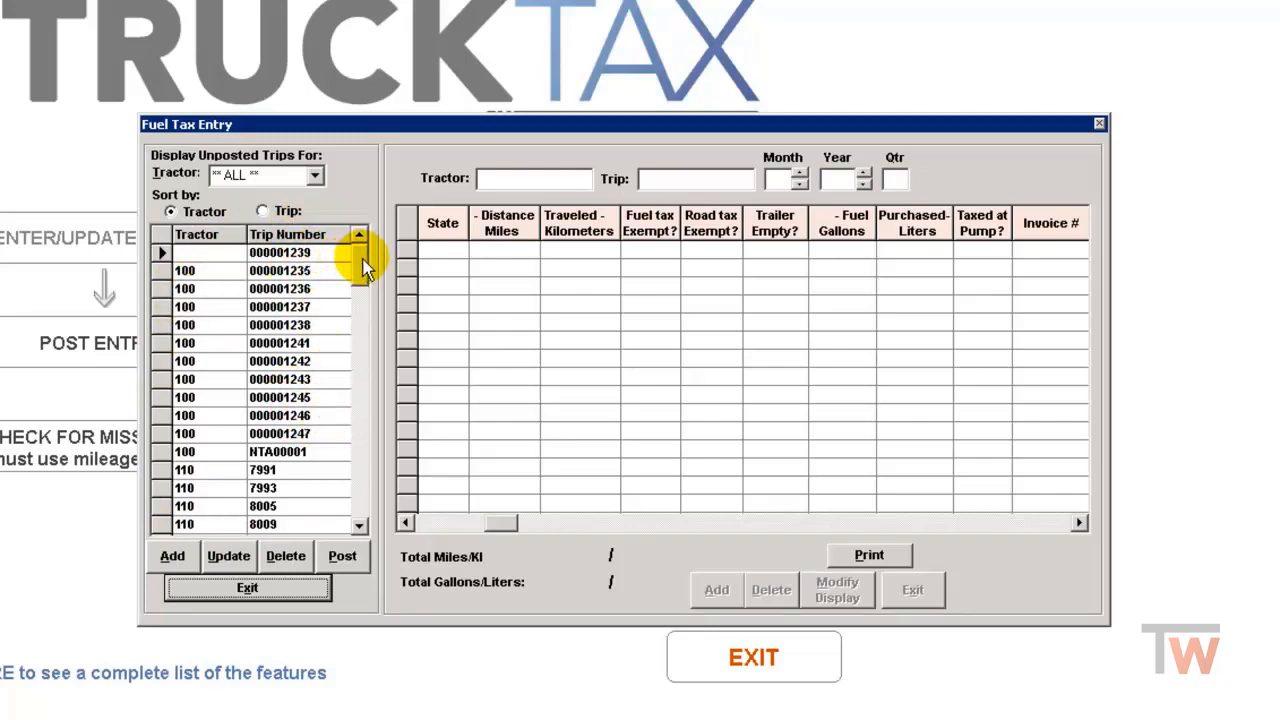
left_click_drag(365, 268, 365, 530)
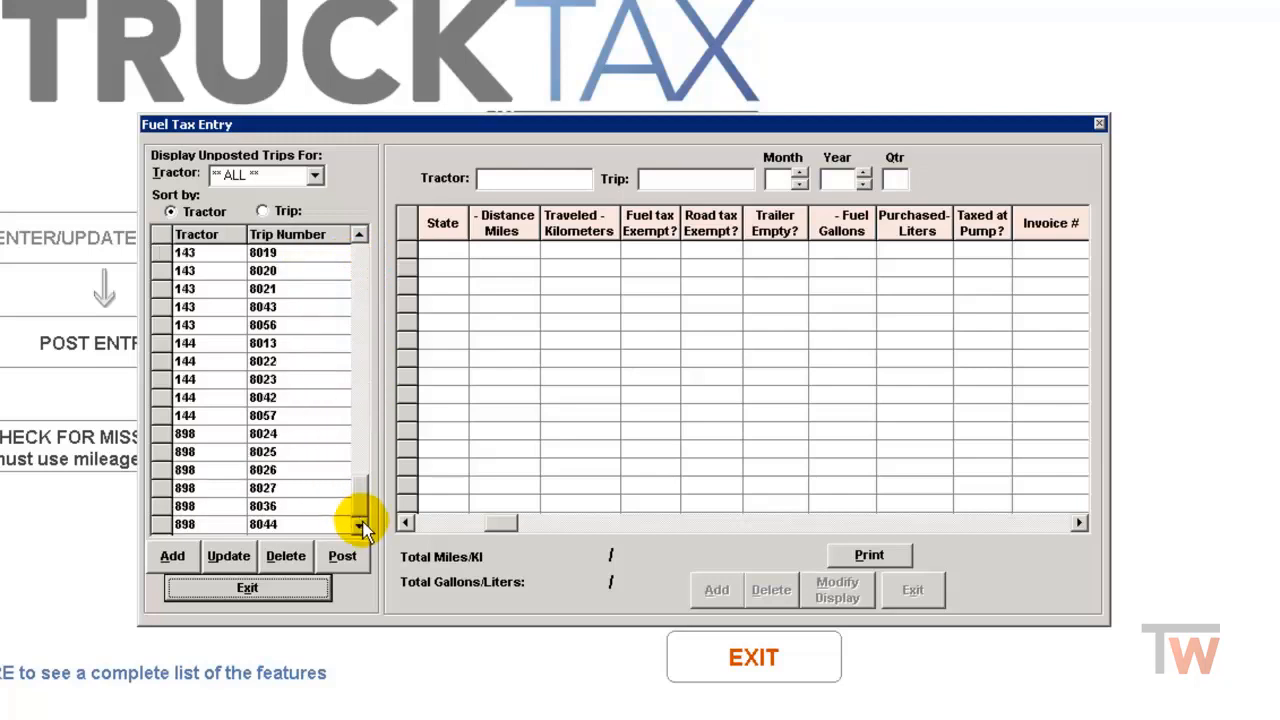
left_click(295, 526)
left_click(228, 555)
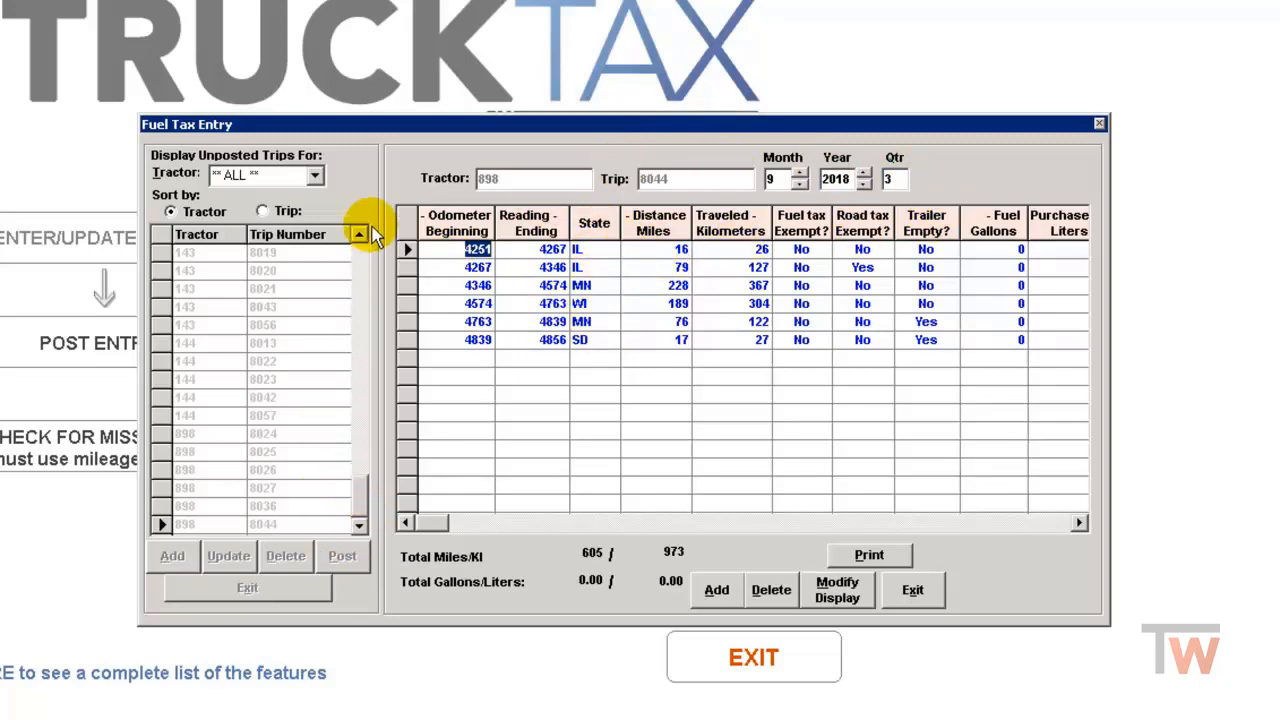
left_click(914, 588)
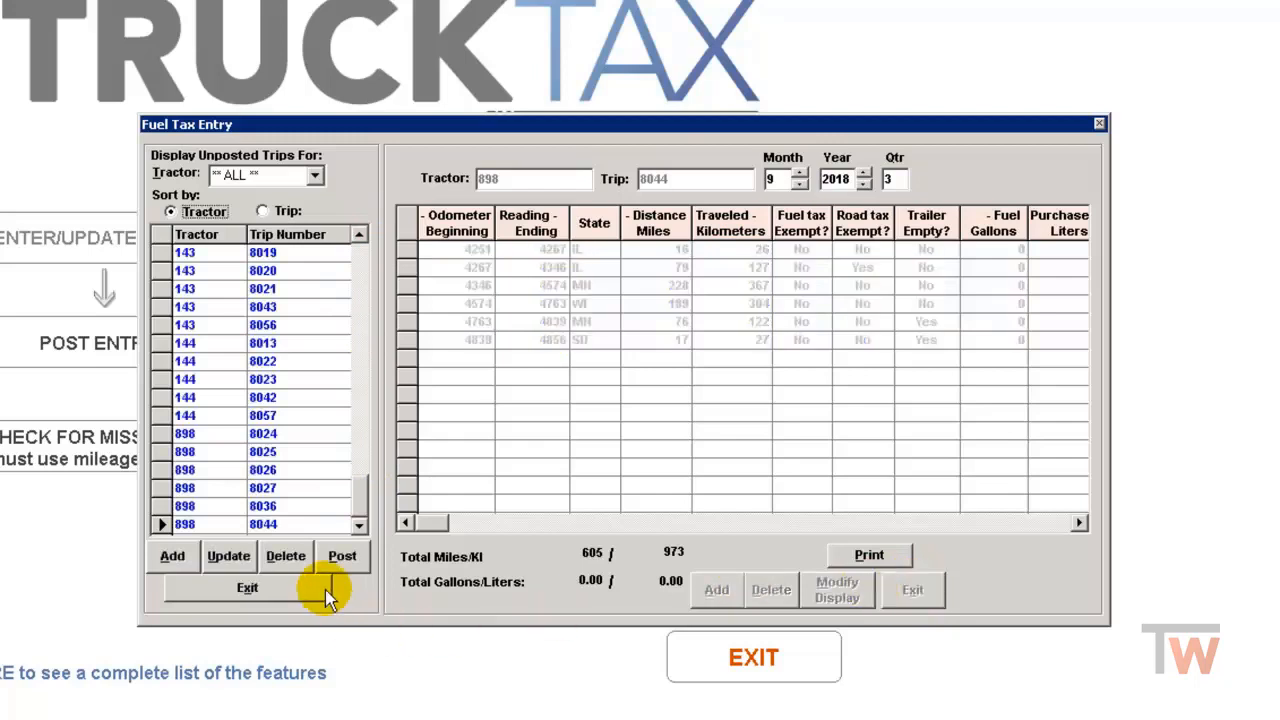
Post all unposted fuel tax entries without a tractor, trip or month filter, and check the unposted trips list
left_click(322, 588)
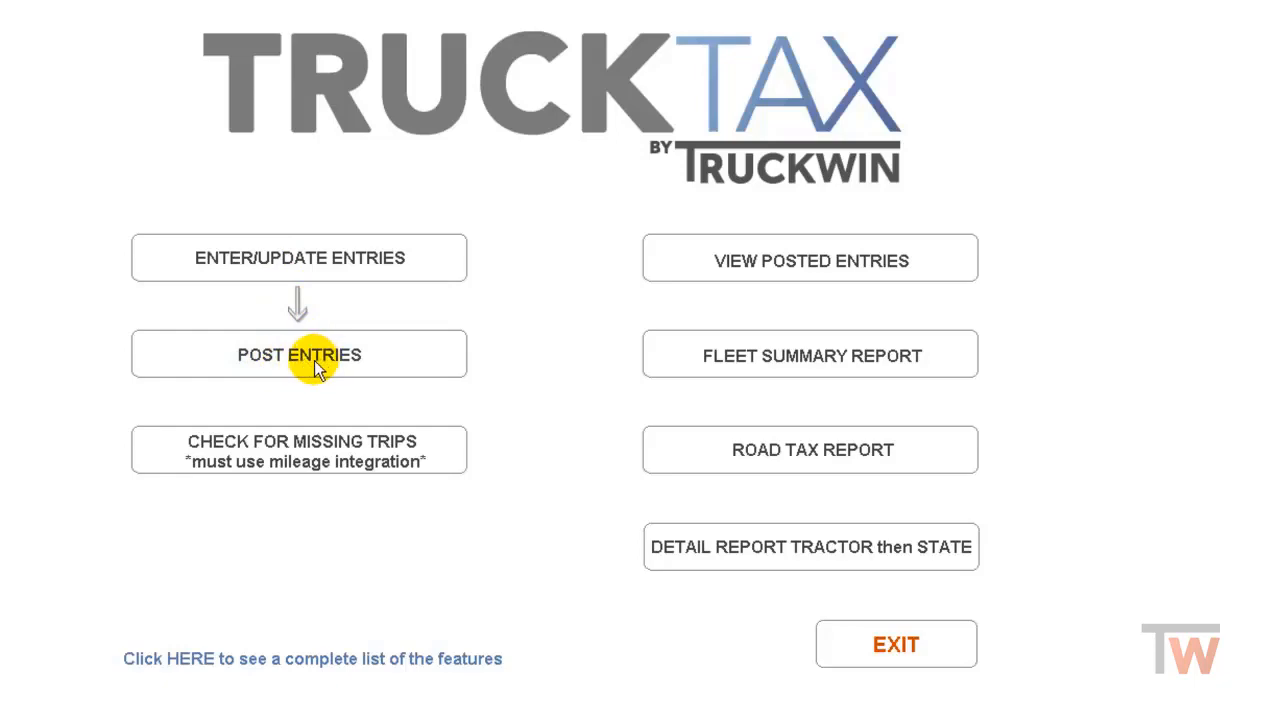
left_click(313, 363)
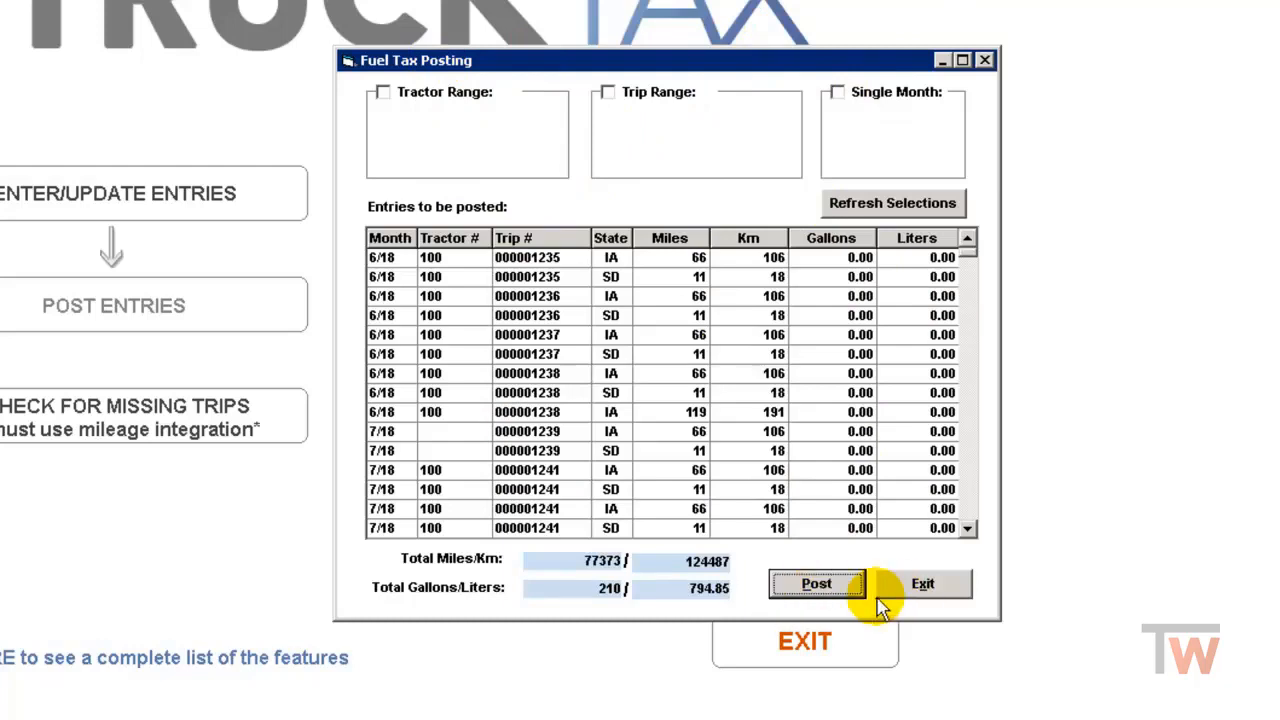
left_click(818, 590)
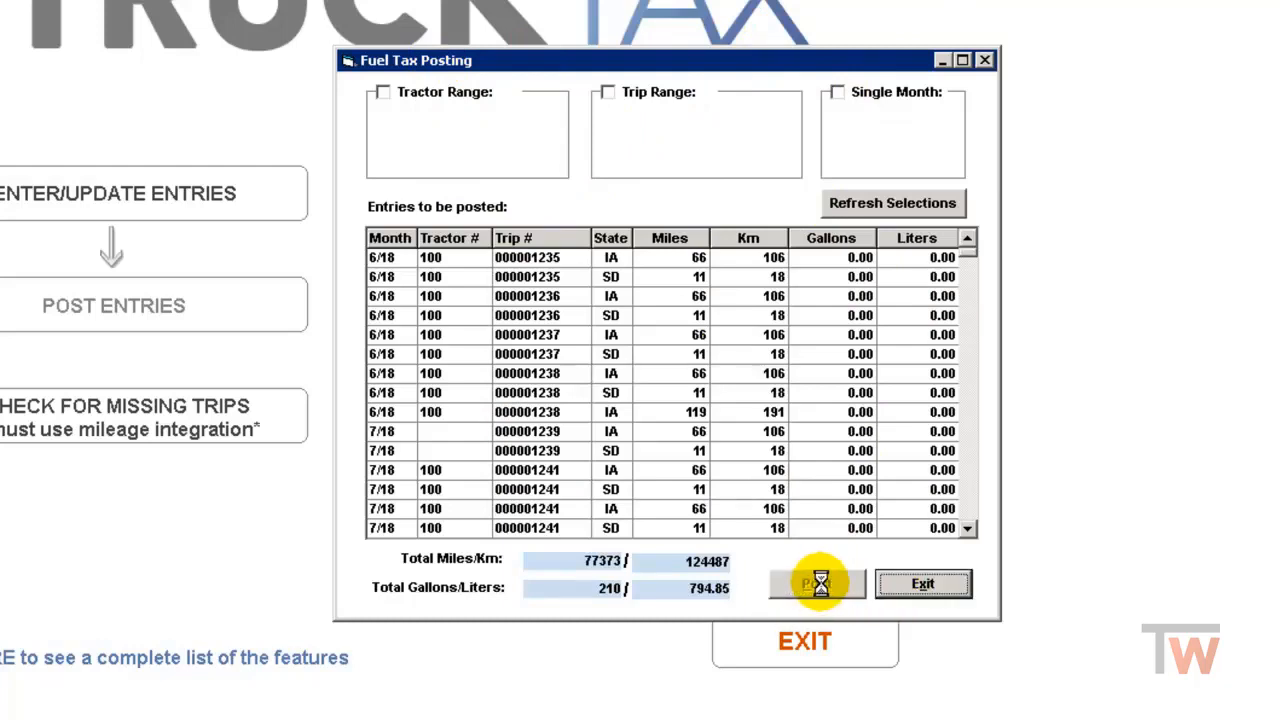
left_click(735, 383)
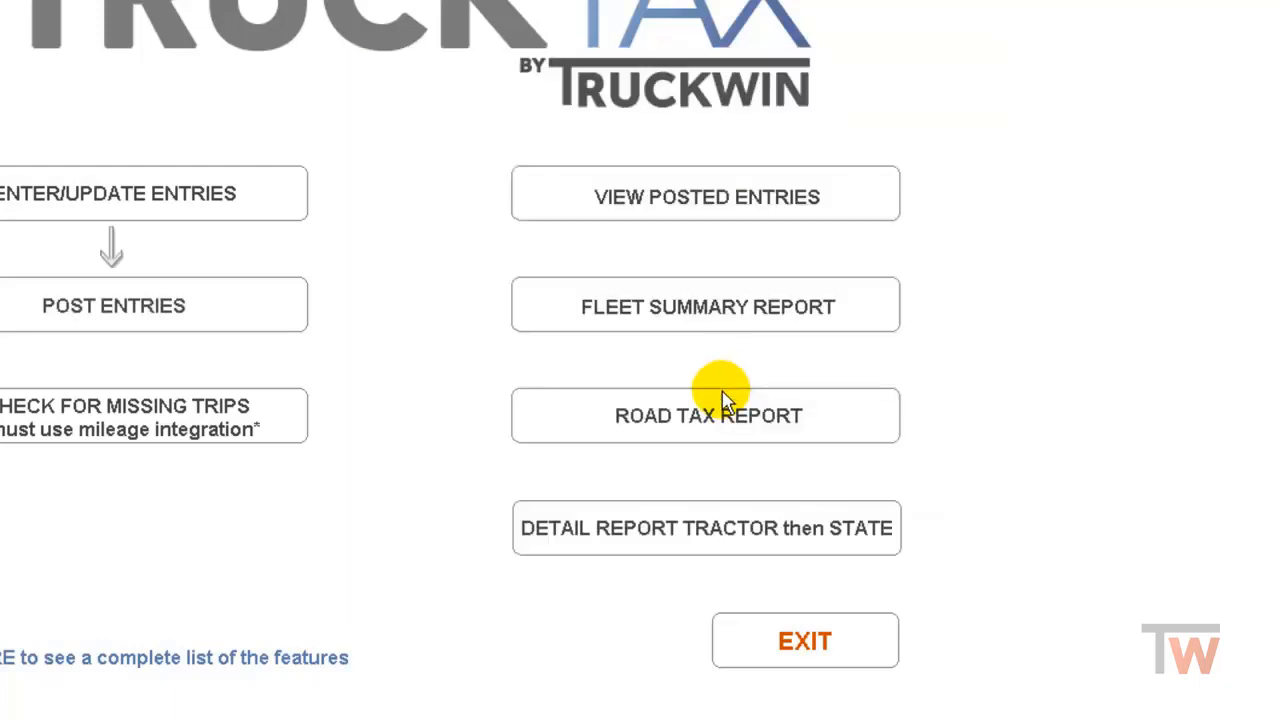
left_click(134, 200)
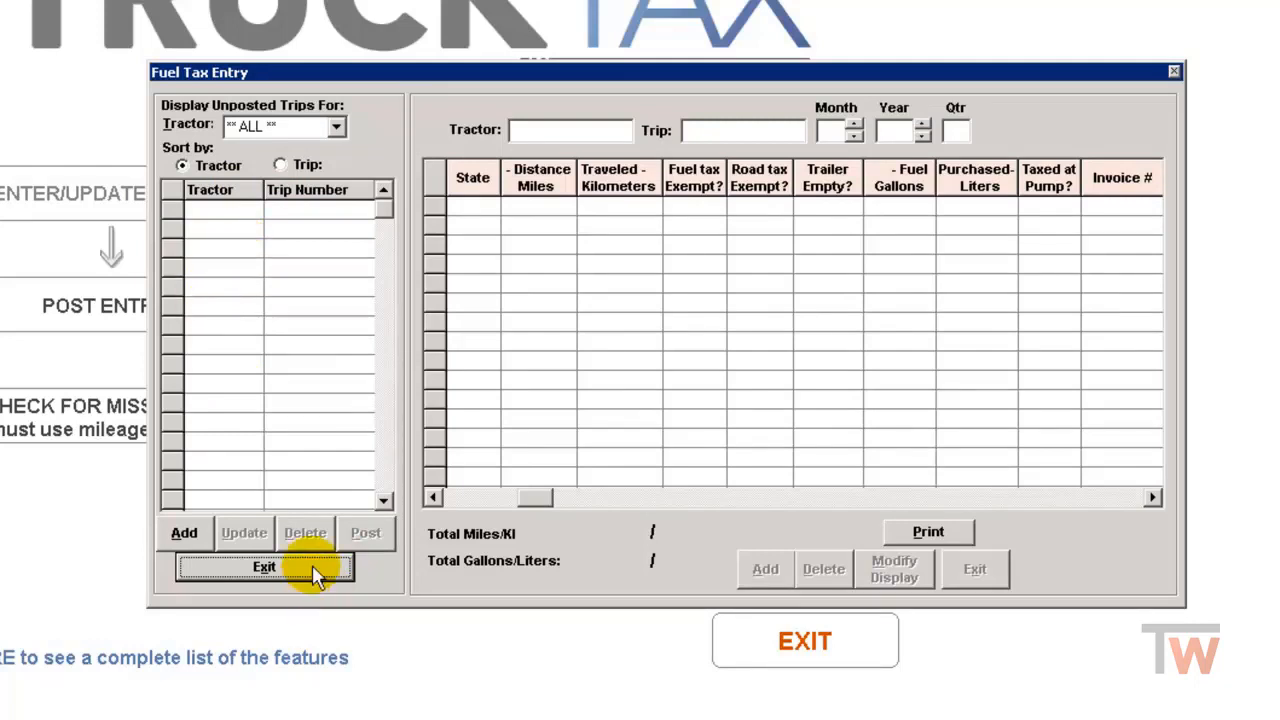
left_click(264, 567)
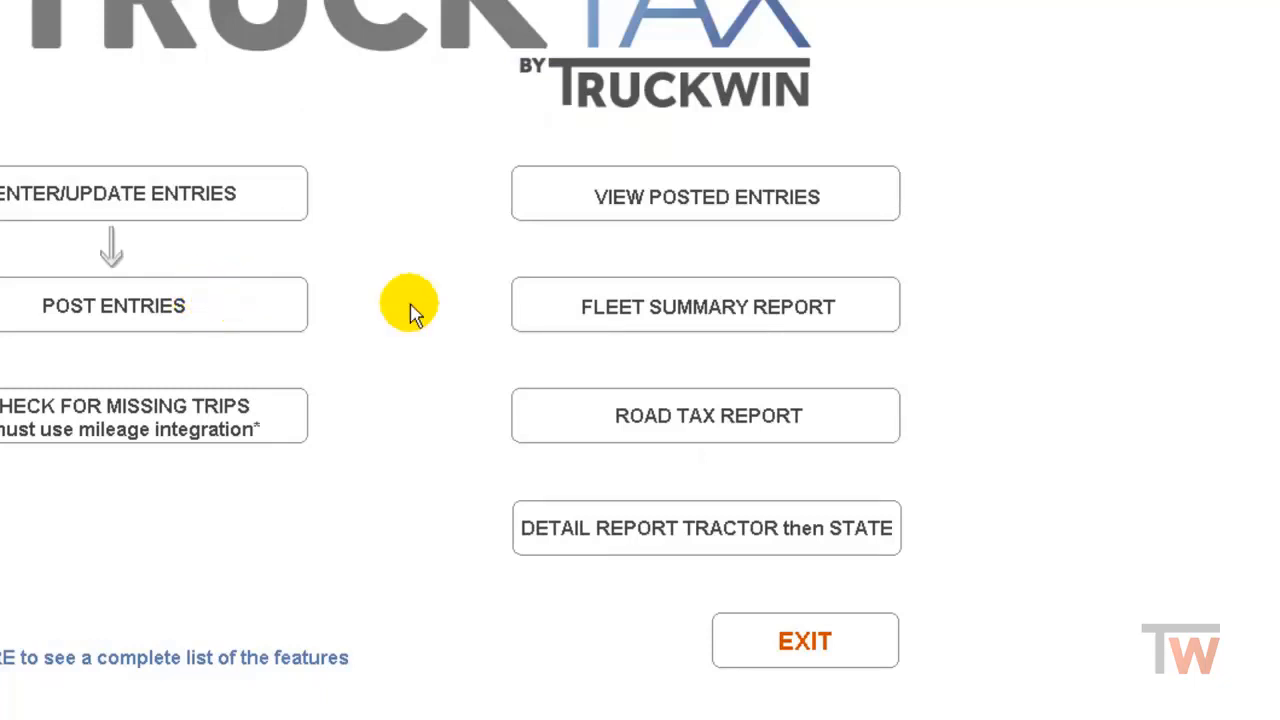
Prepare the fleet summary report for quarter 2 of 2018 in miles and gallons, omitting states with no miles or gallons
left_click(726, 313)
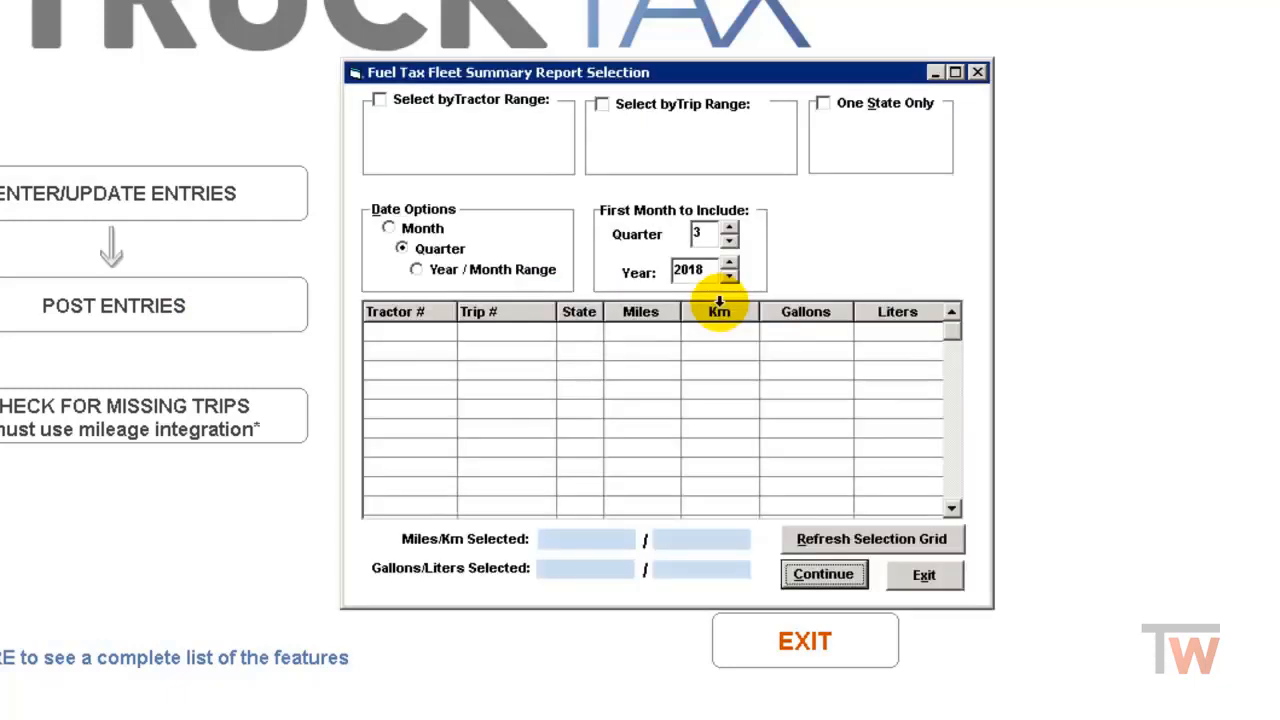
left_click(729, 245)
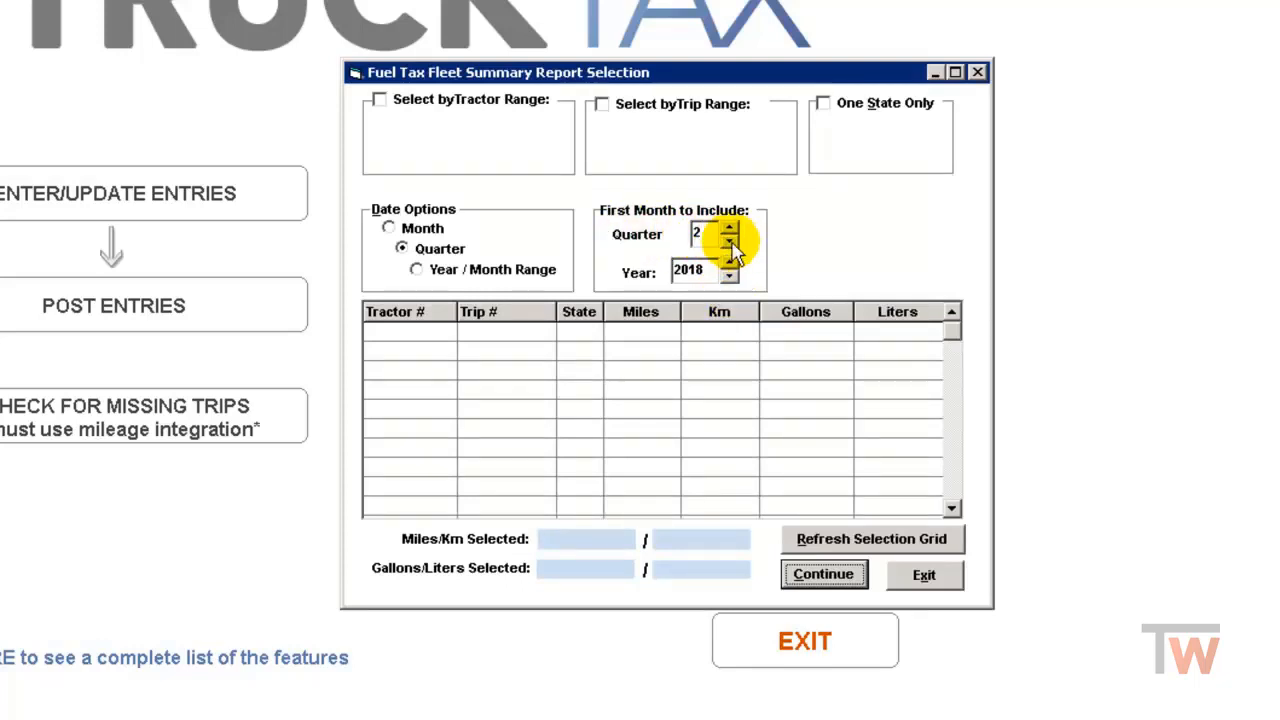
left_click(880, 550)
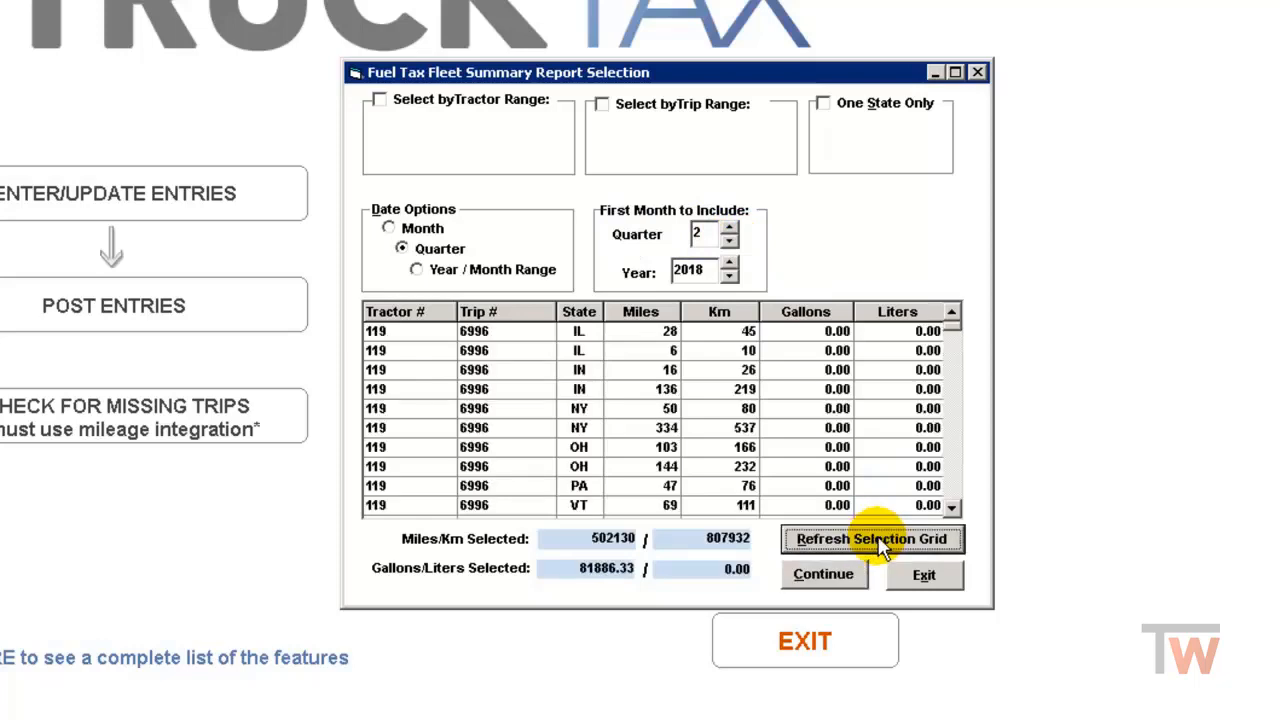
left_click(834, 580)
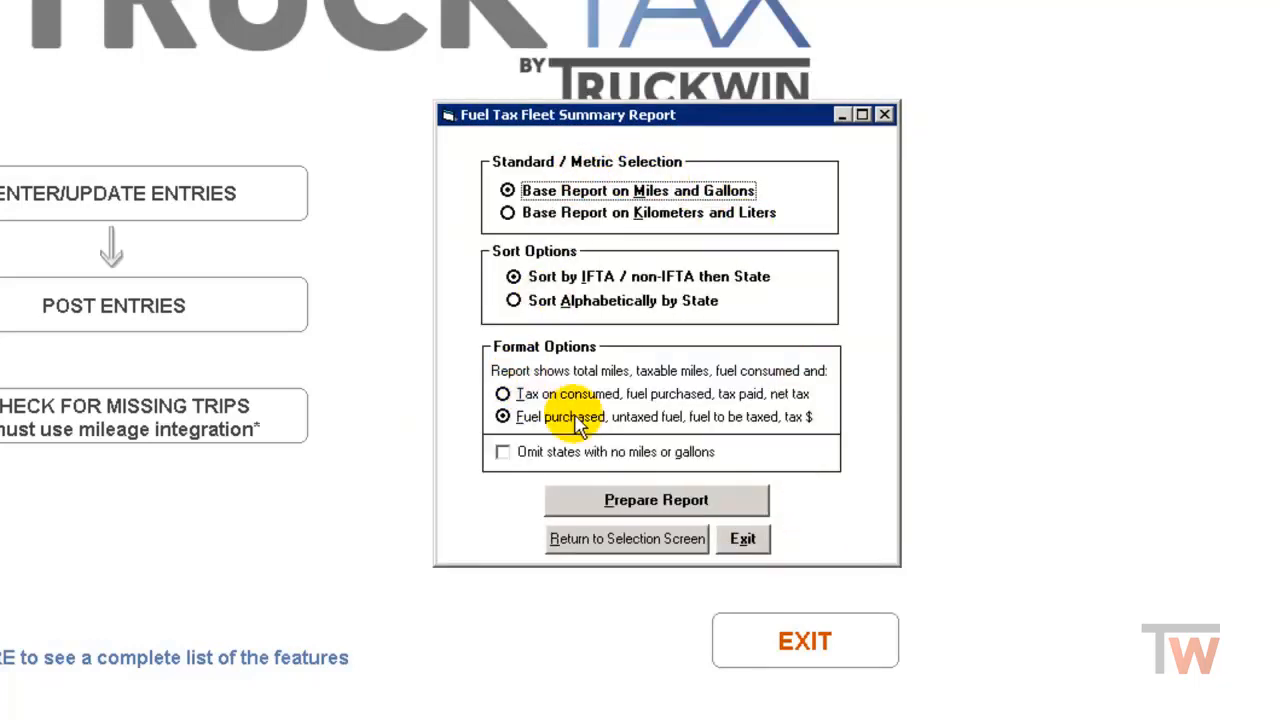
left_click(503, 458)
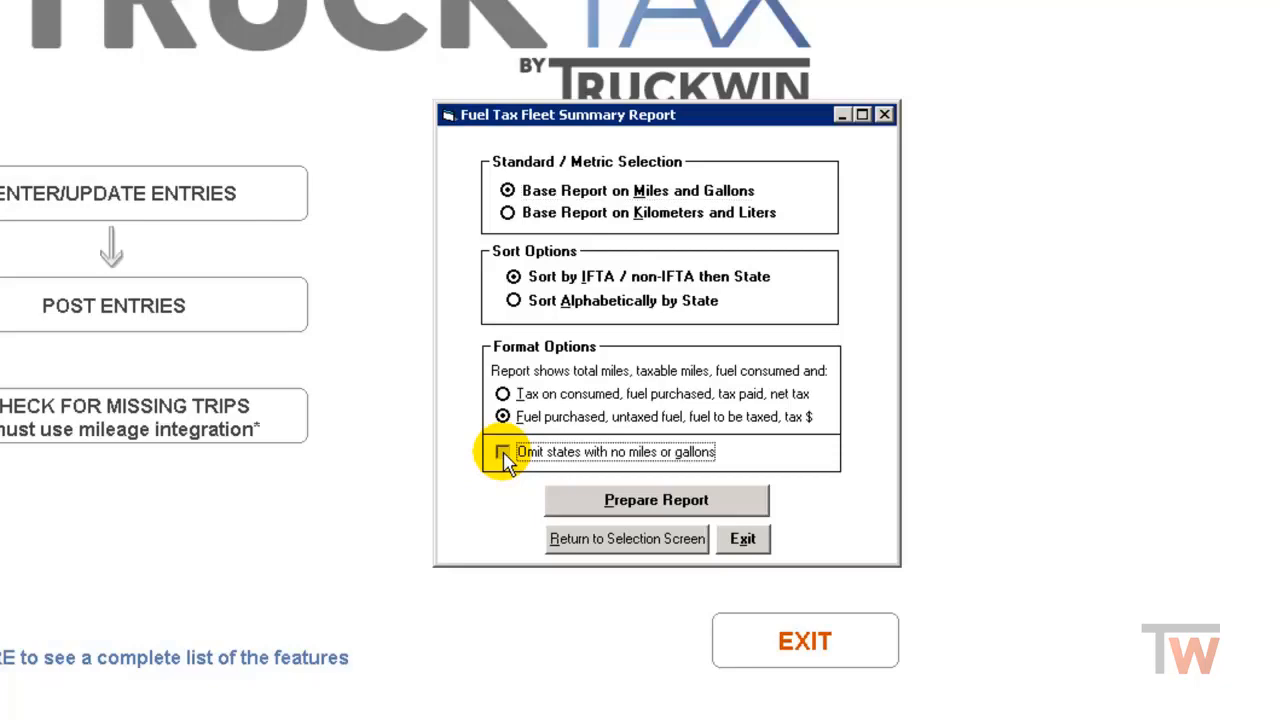
left_click(656, 502)
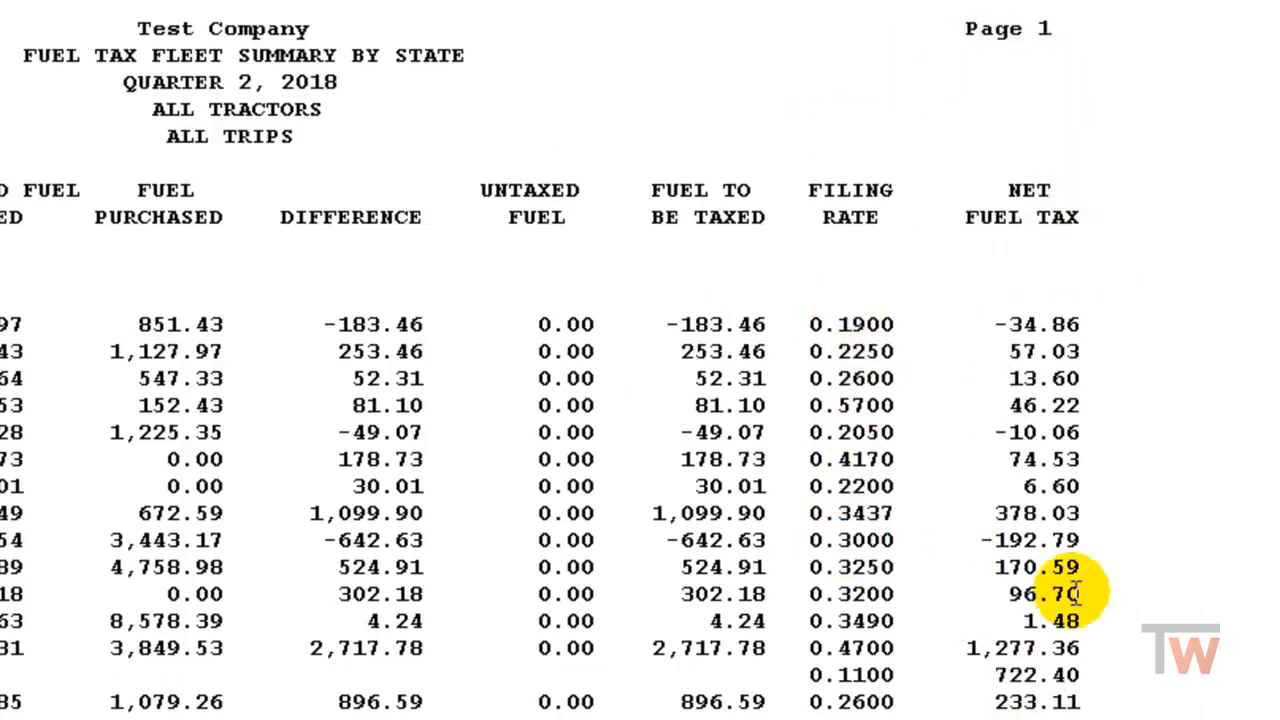
Examine the net fuel tax per state, the grand totals and the fleet MPG in the summary report, and close it
scroll(640, 360, "down", 6)
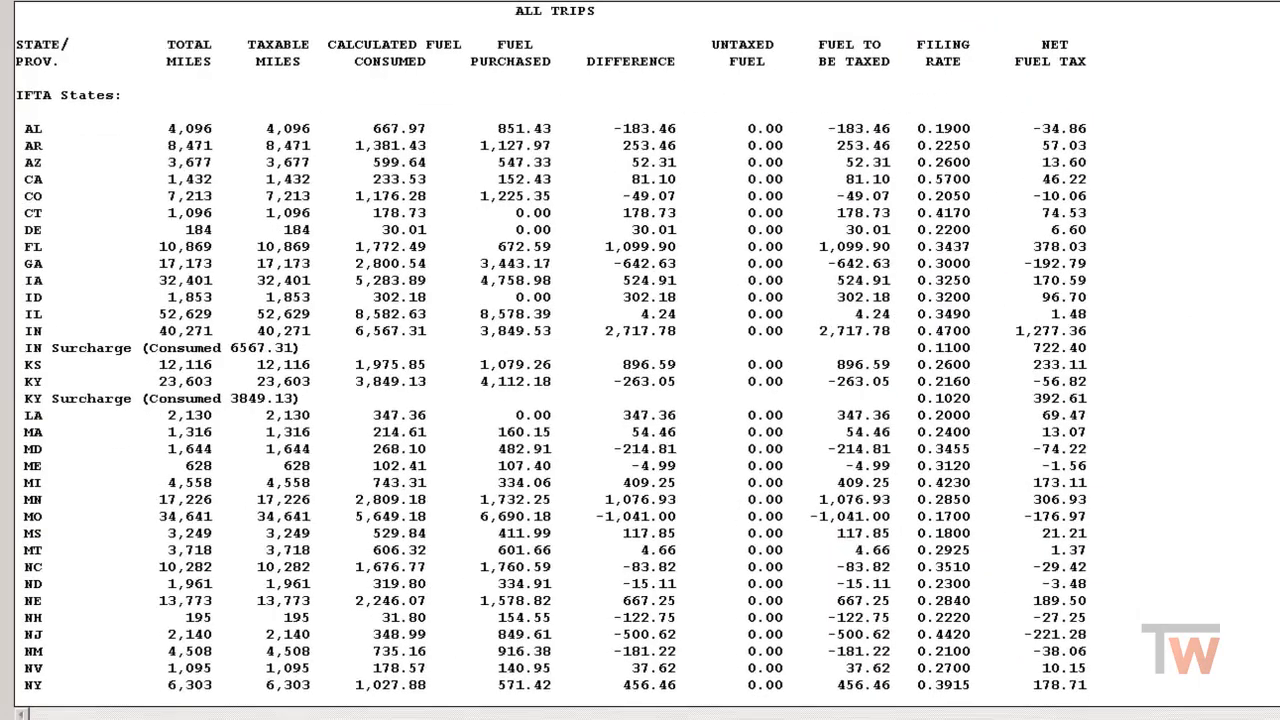
scroll(550, 340, "down", 3)
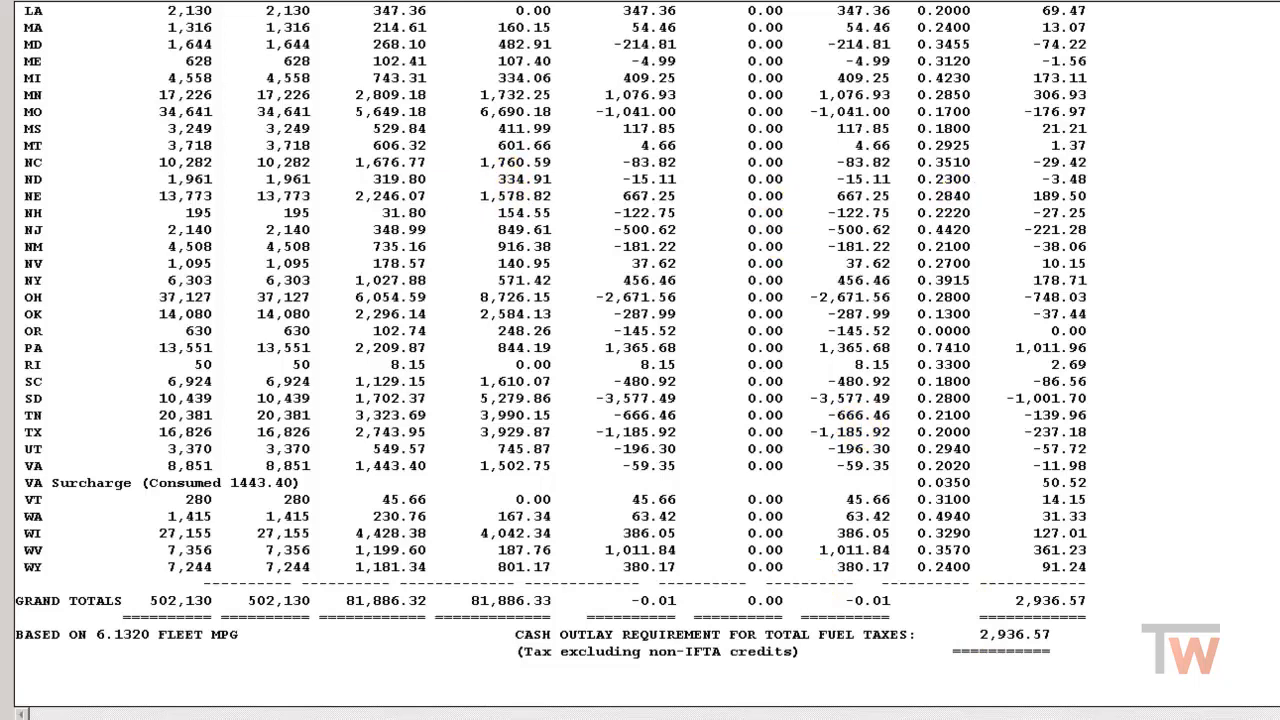
scroll(550, 300, "down", 2)
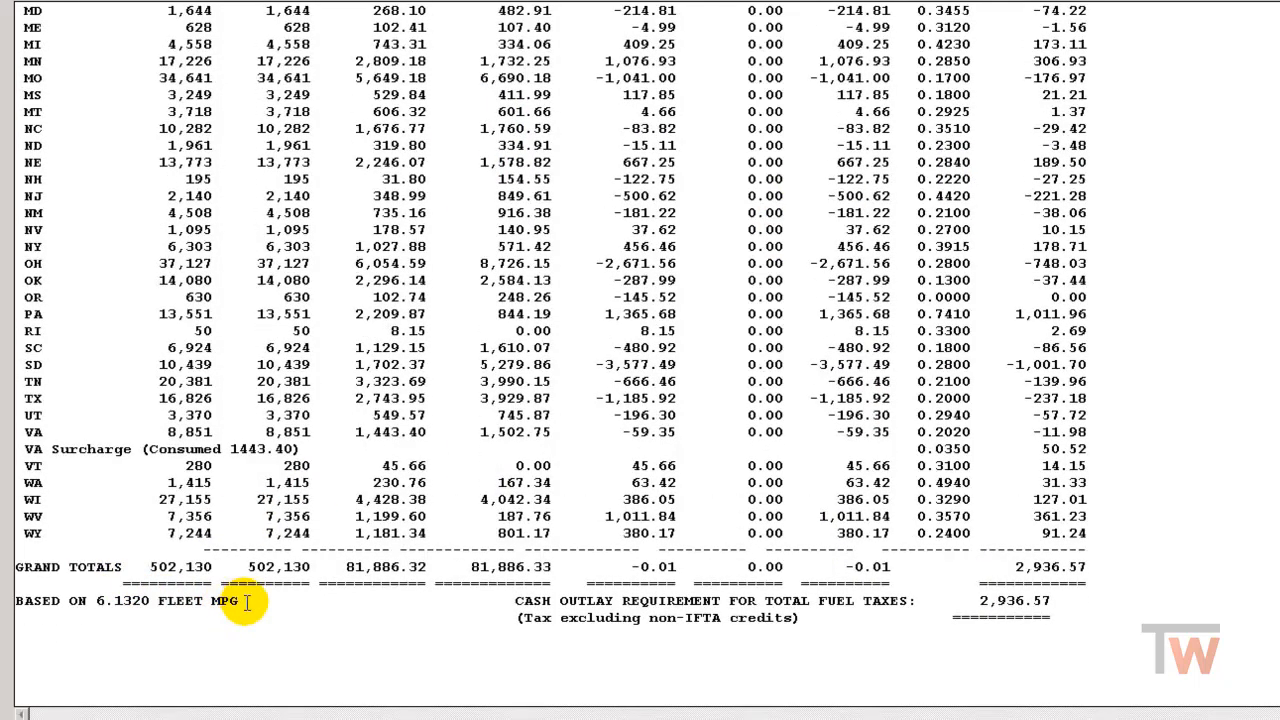
left_click_drag(249, 600, 96, 601)
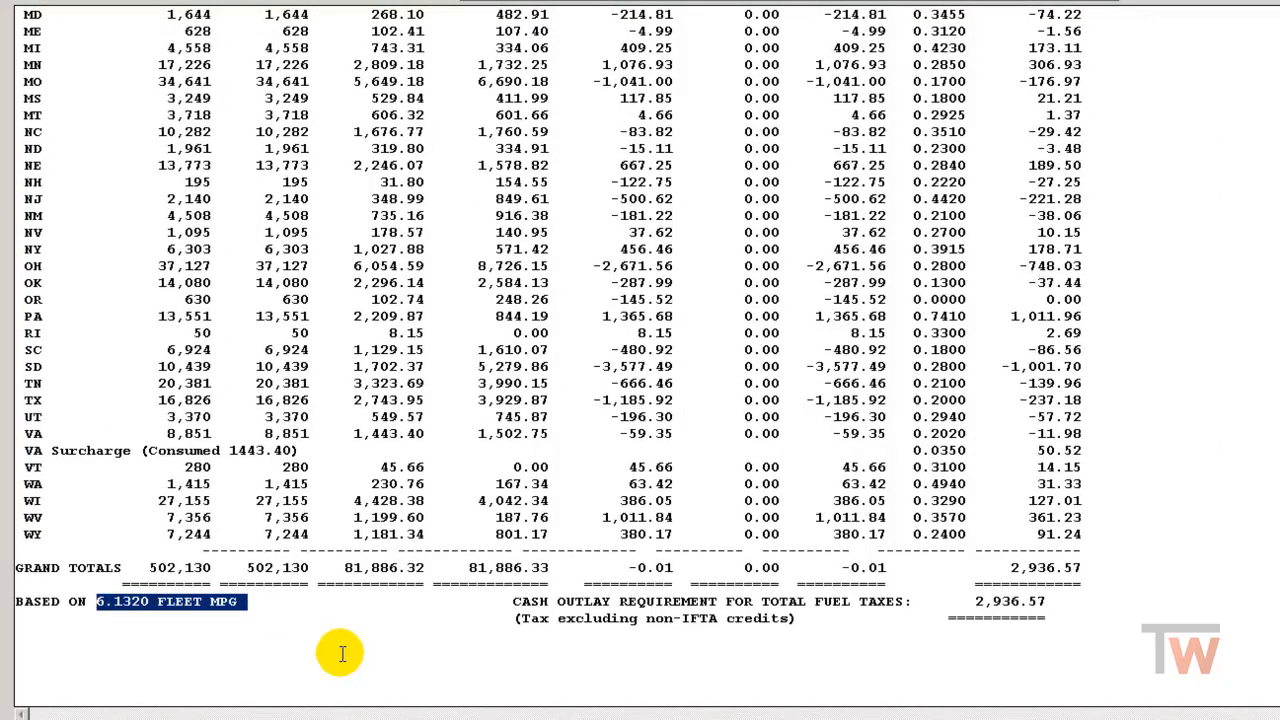
left_click(1278, 3)
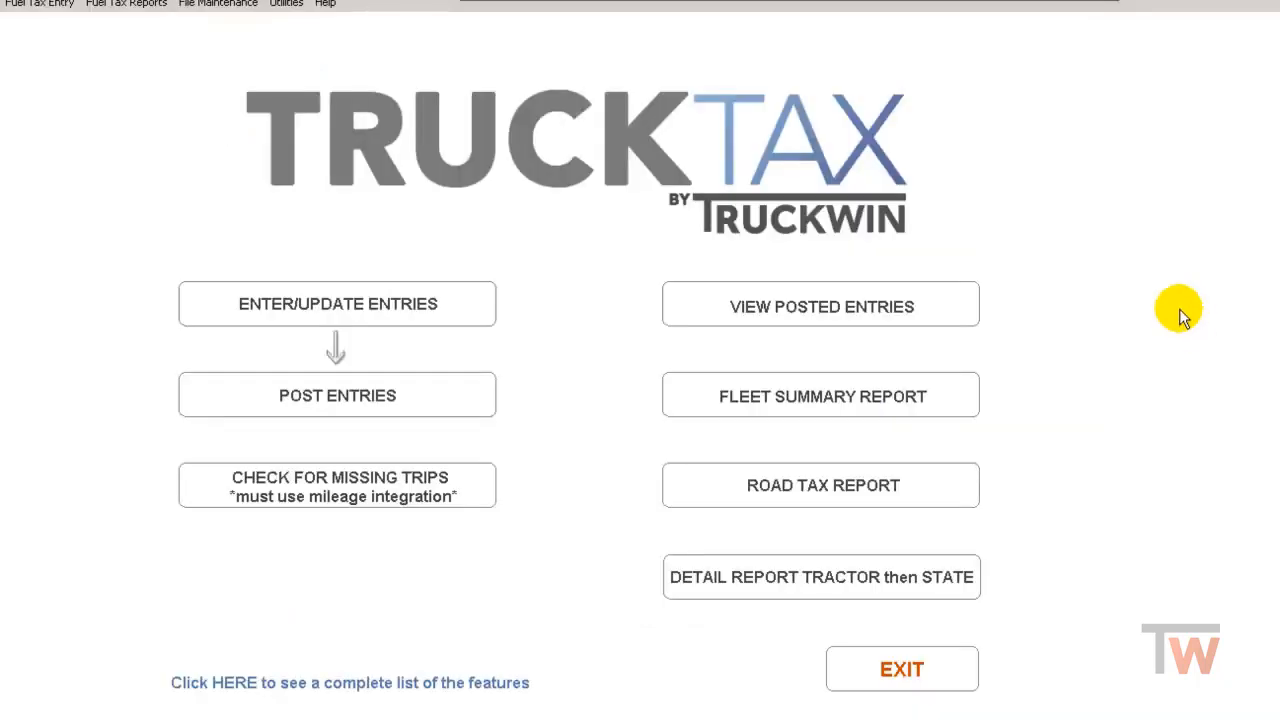
Limit the road tax report for quarter 2 of 2018 to the state OR and refresh its selection grid
left_click(843, 487)
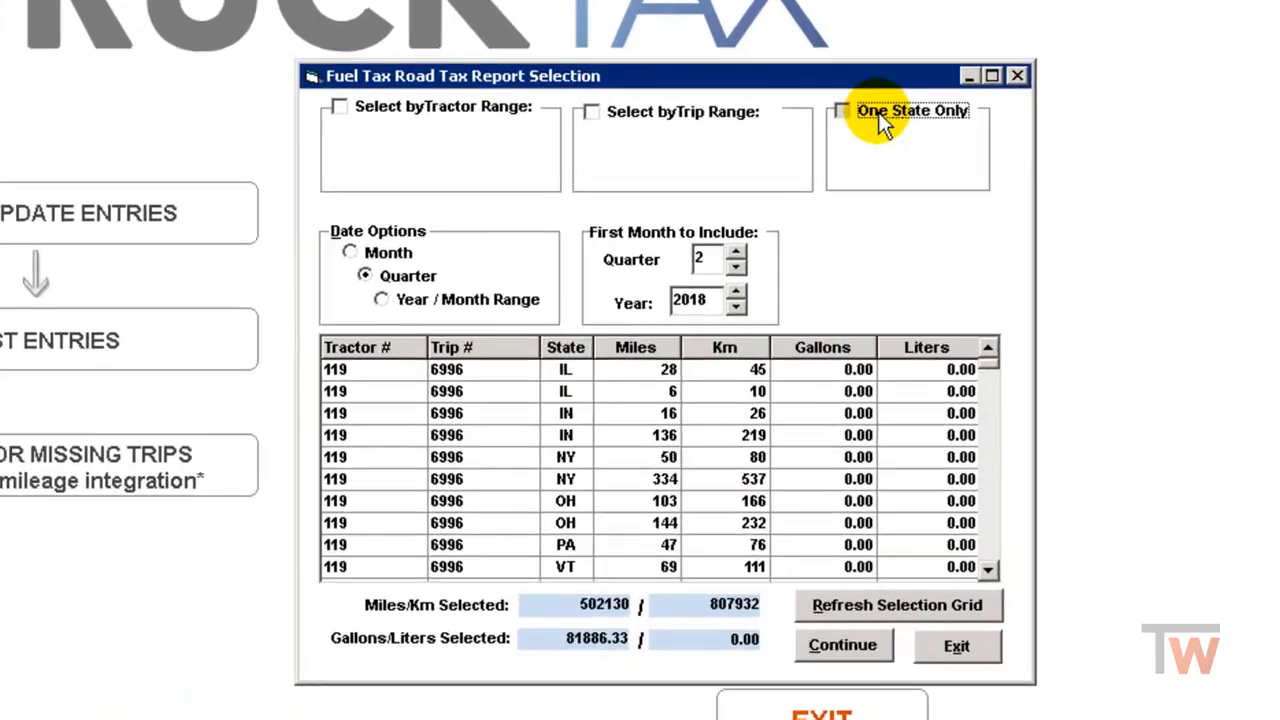
left_click(880, 114)
left_click(945, 163)
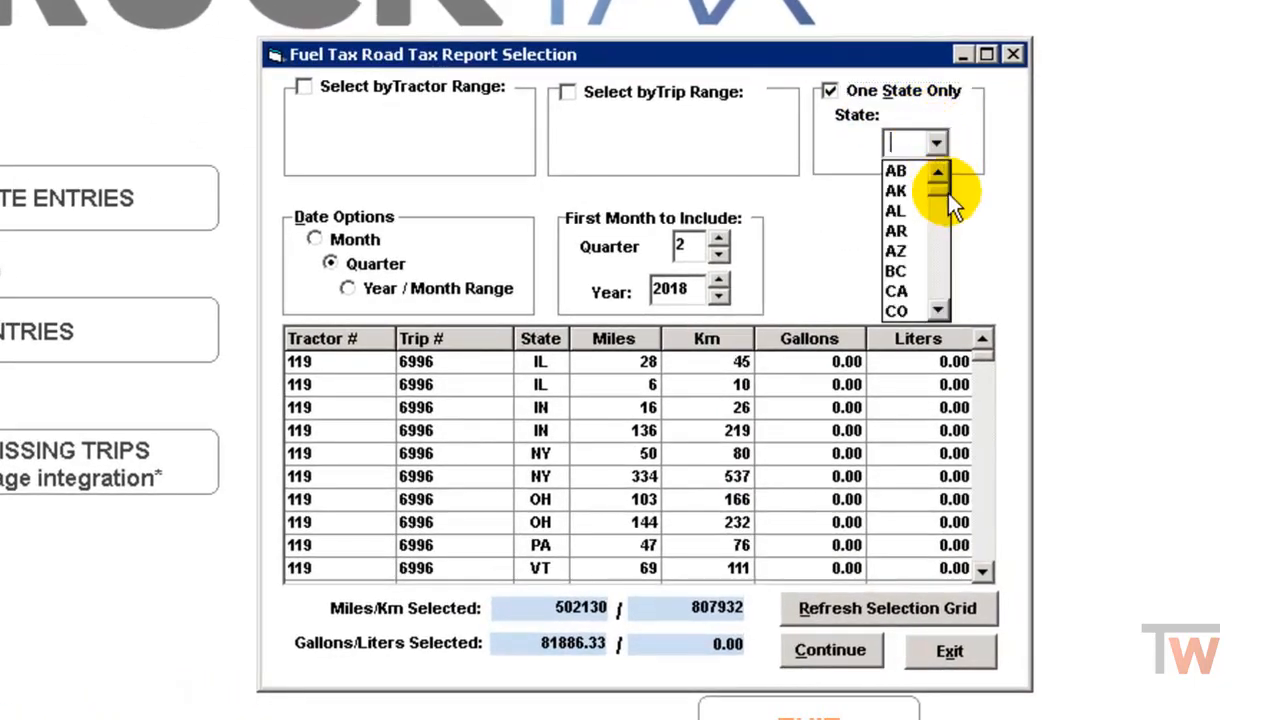
left_click_drag(948, 193, 942, 257)
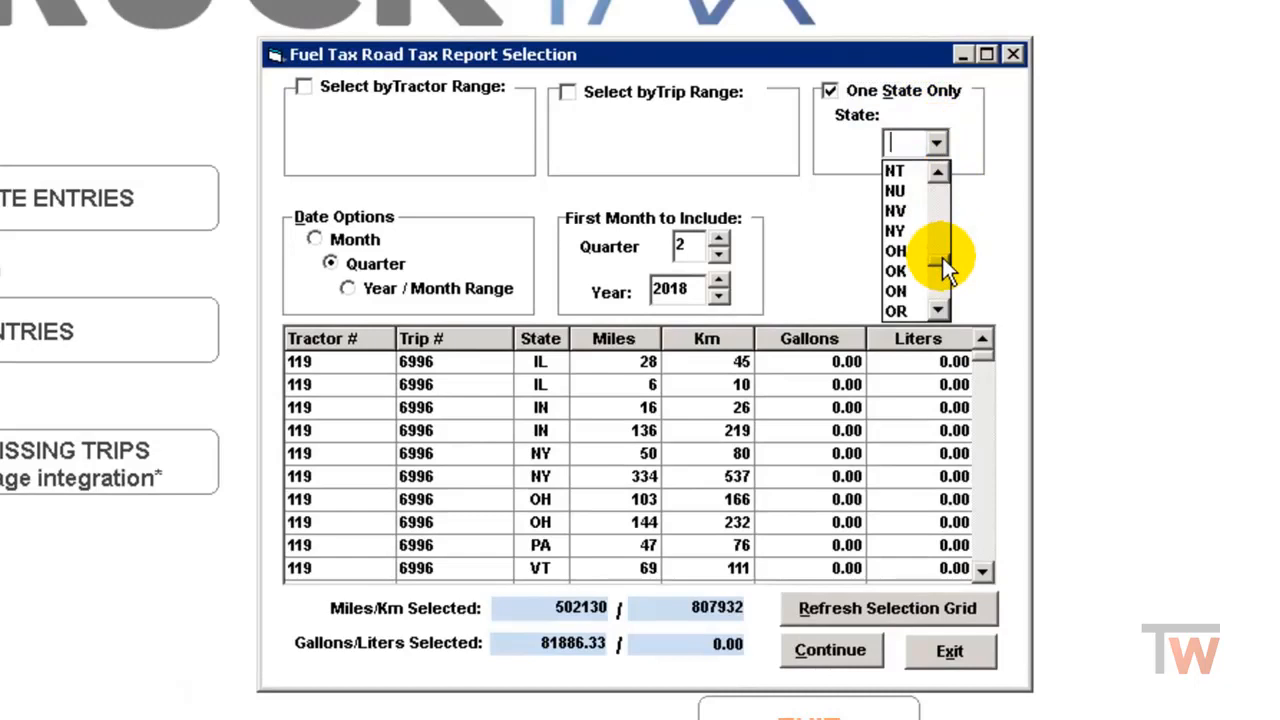
left_click(905, 313)
left_click(876, 605)
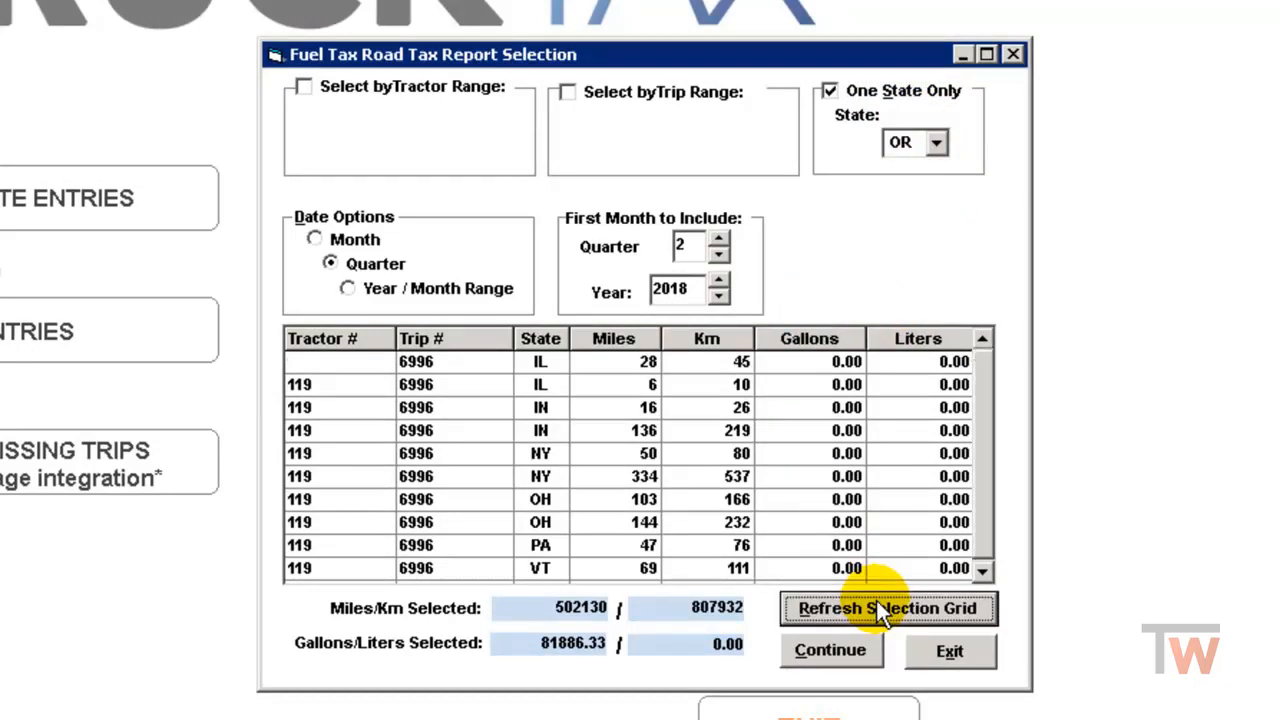
Prepare the Oregon road tax report as a summary based on miles, examine it, and close it
left_click(832, 660)
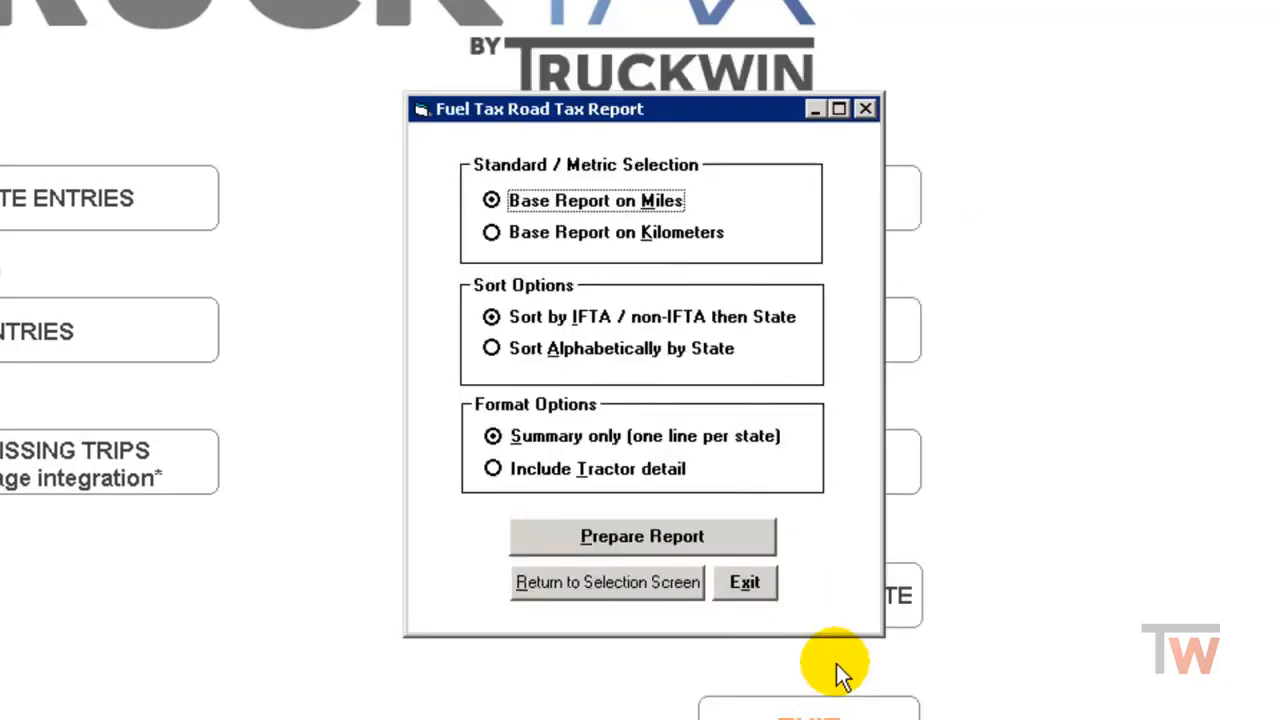
left_click(653, 536)
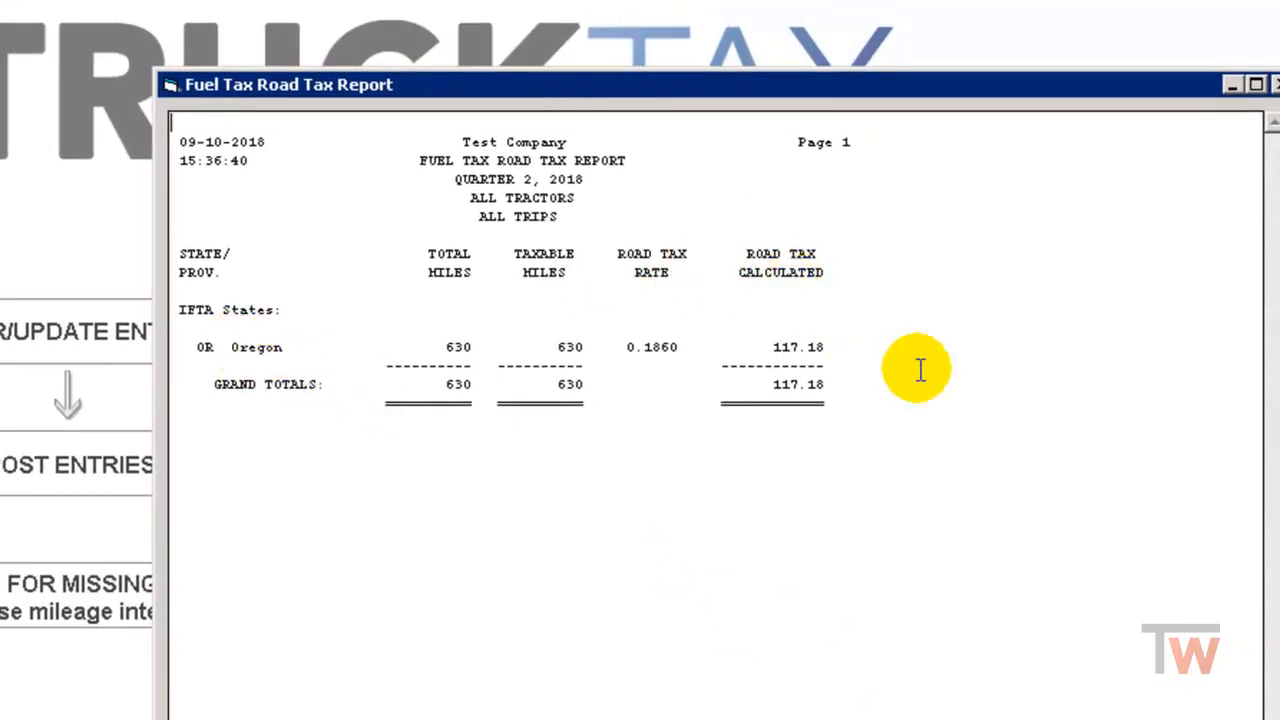
left_click(1277, 85)
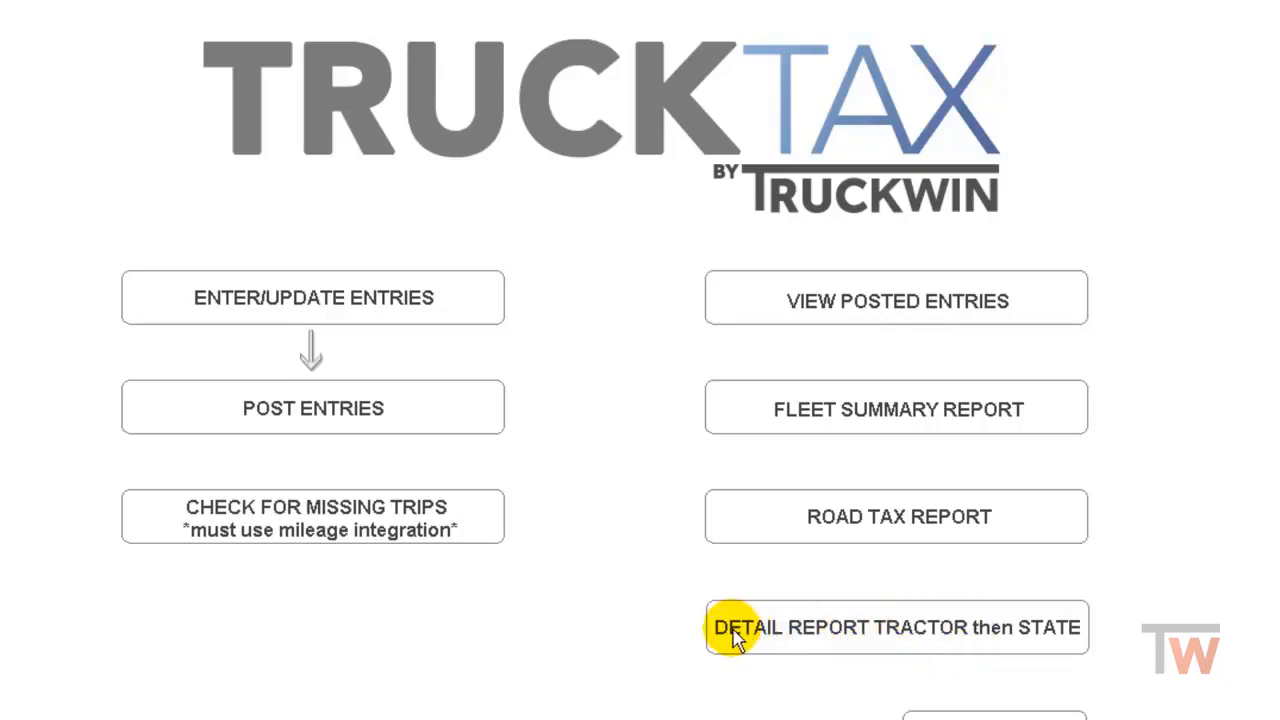
Prepare the tractor then state detail report for all states, based on fleet MPG with a page break after each tractor
left_click(950, 636)
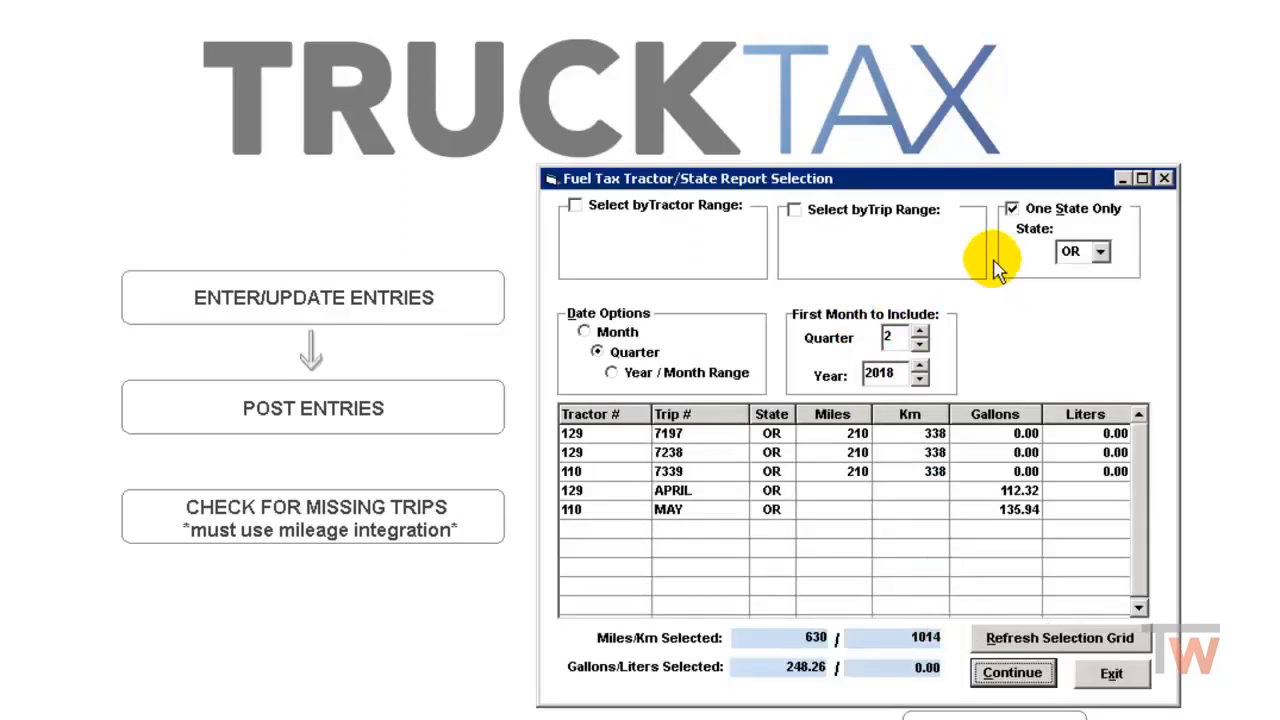
left_click(1012, 208)
left_click(1045, 640)
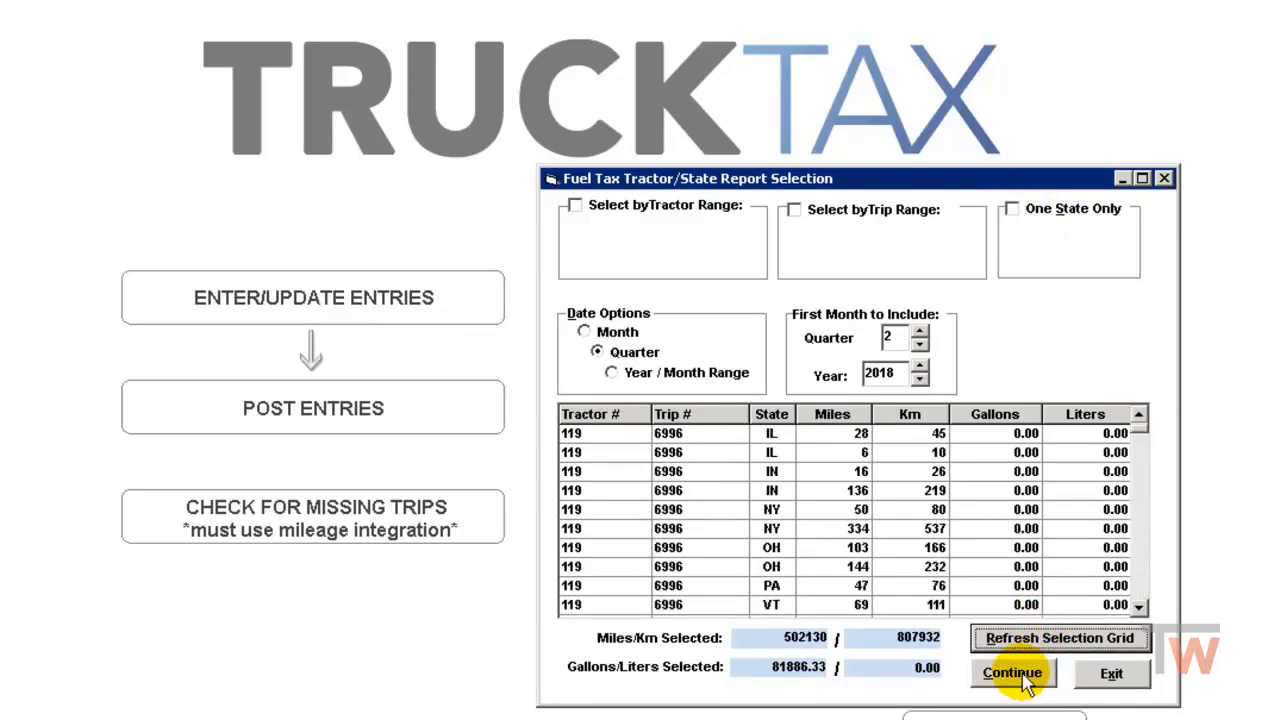
left_click(1012, 672)
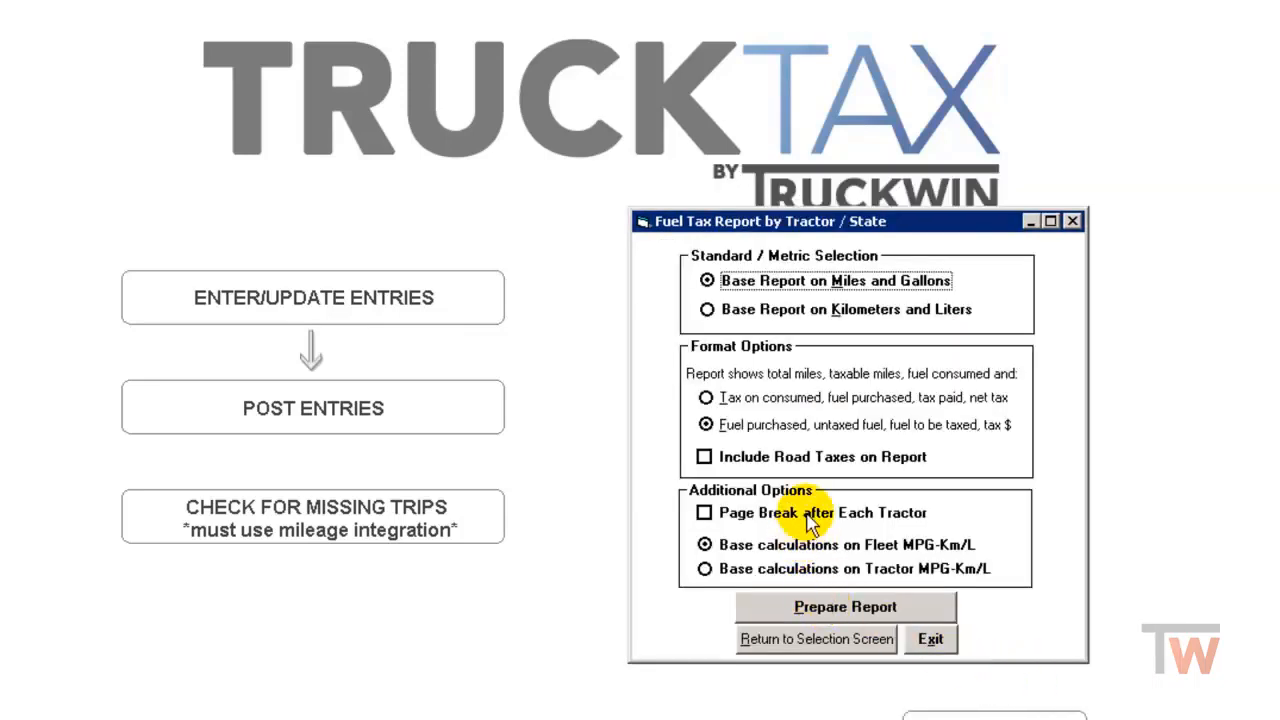
left_click(704, 514)
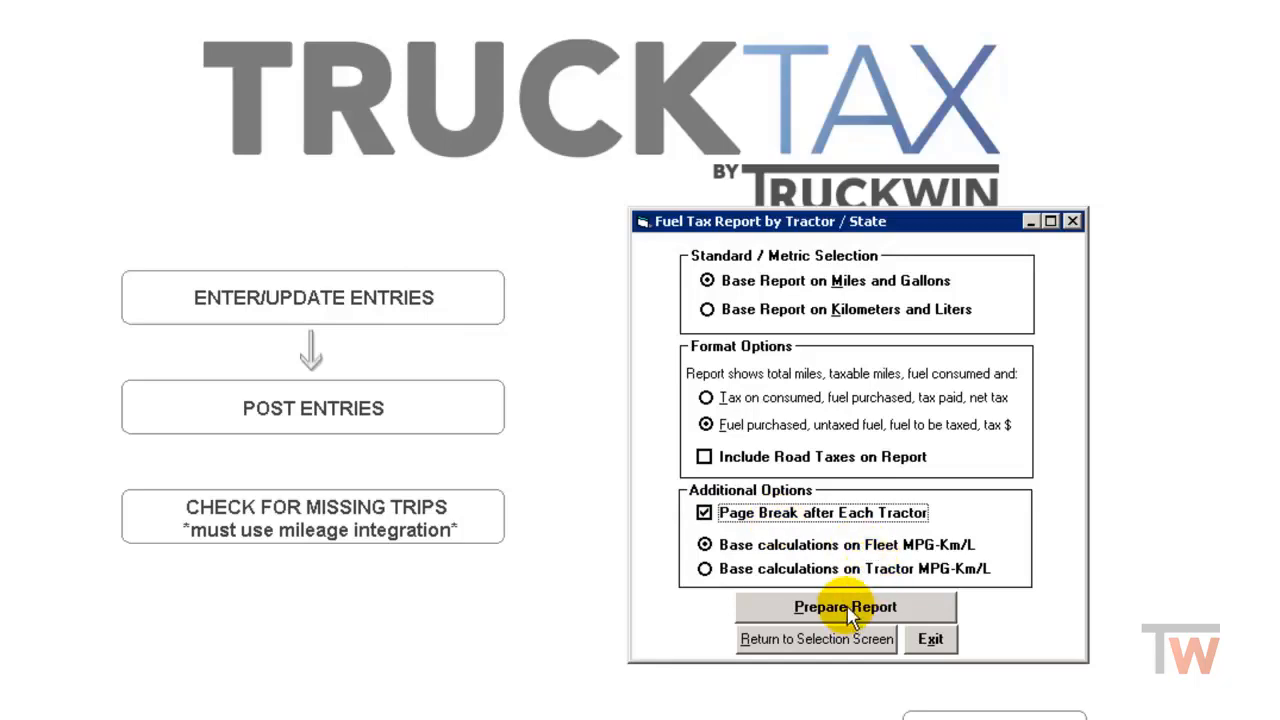
left_click(846, 608)
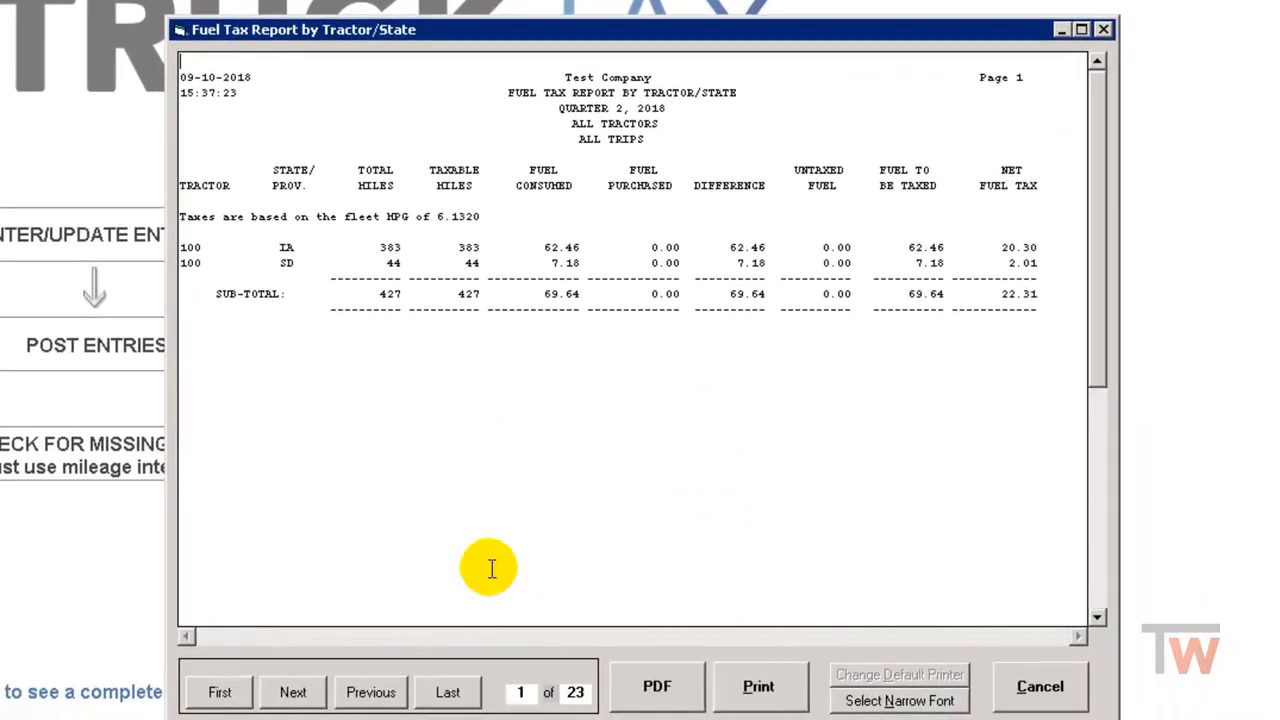
Examine tractor 109's state lines and net fuel tax sub-total in the detail report, close it, and leave Fuel Tax
left_click(296, 695)
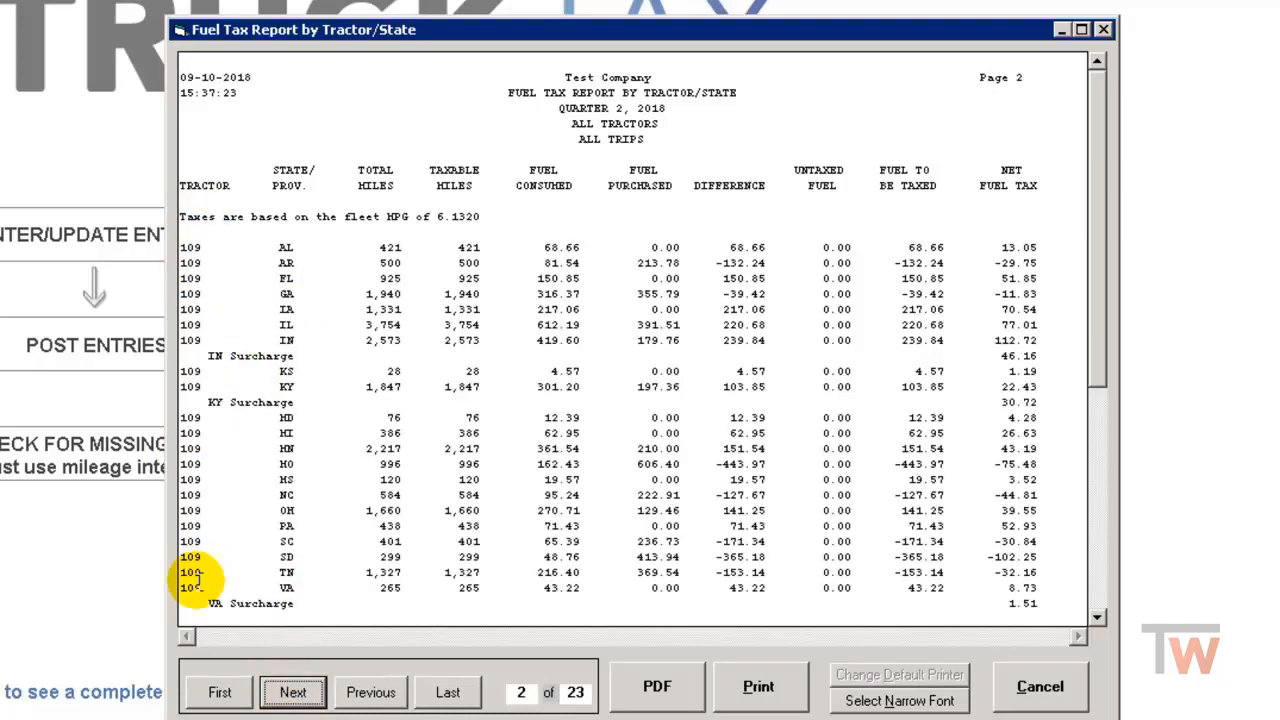
left_click_drag(1111, 331, 1113, 458)
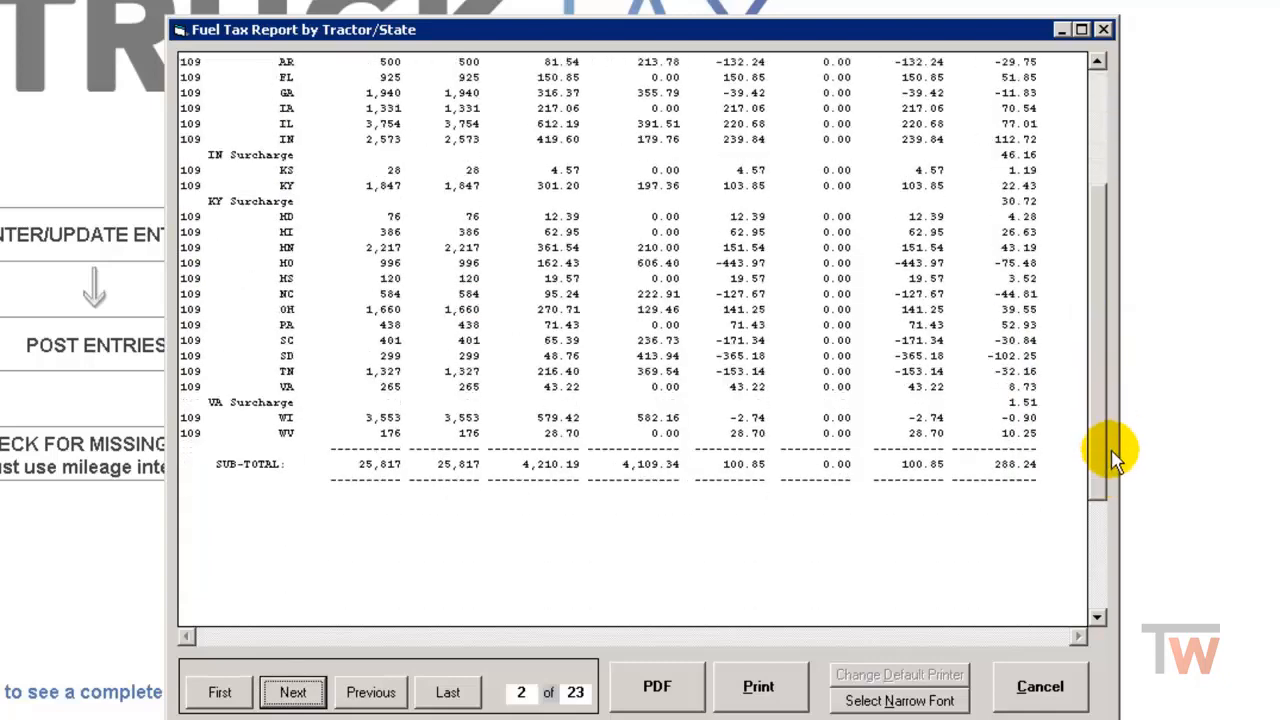
left_click(1005, 464)
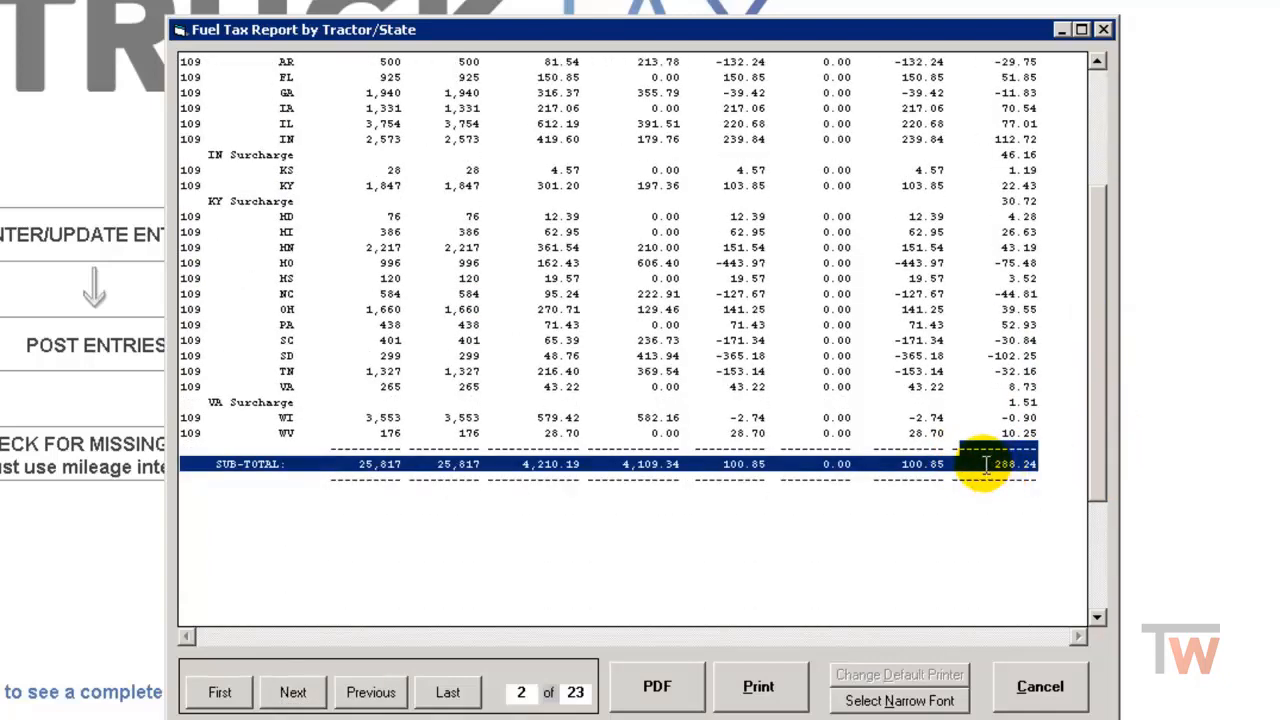
left_click(1040, 686)
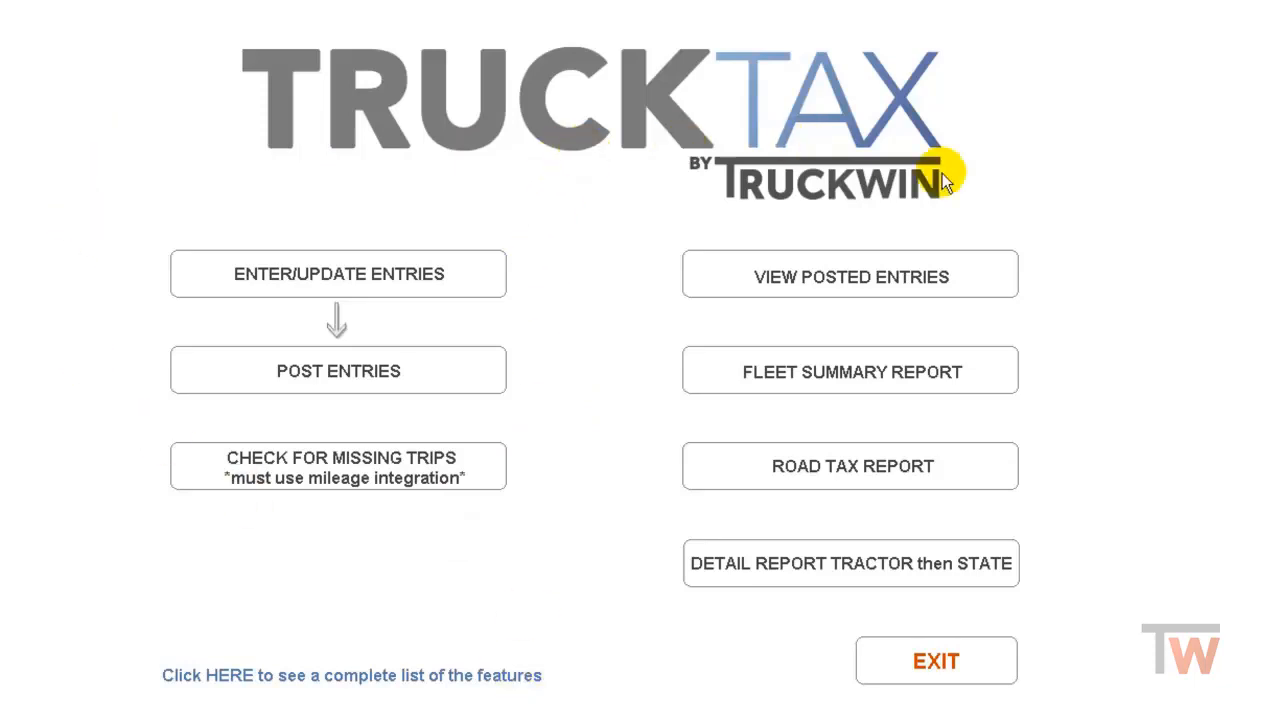
left_click(970, 656)
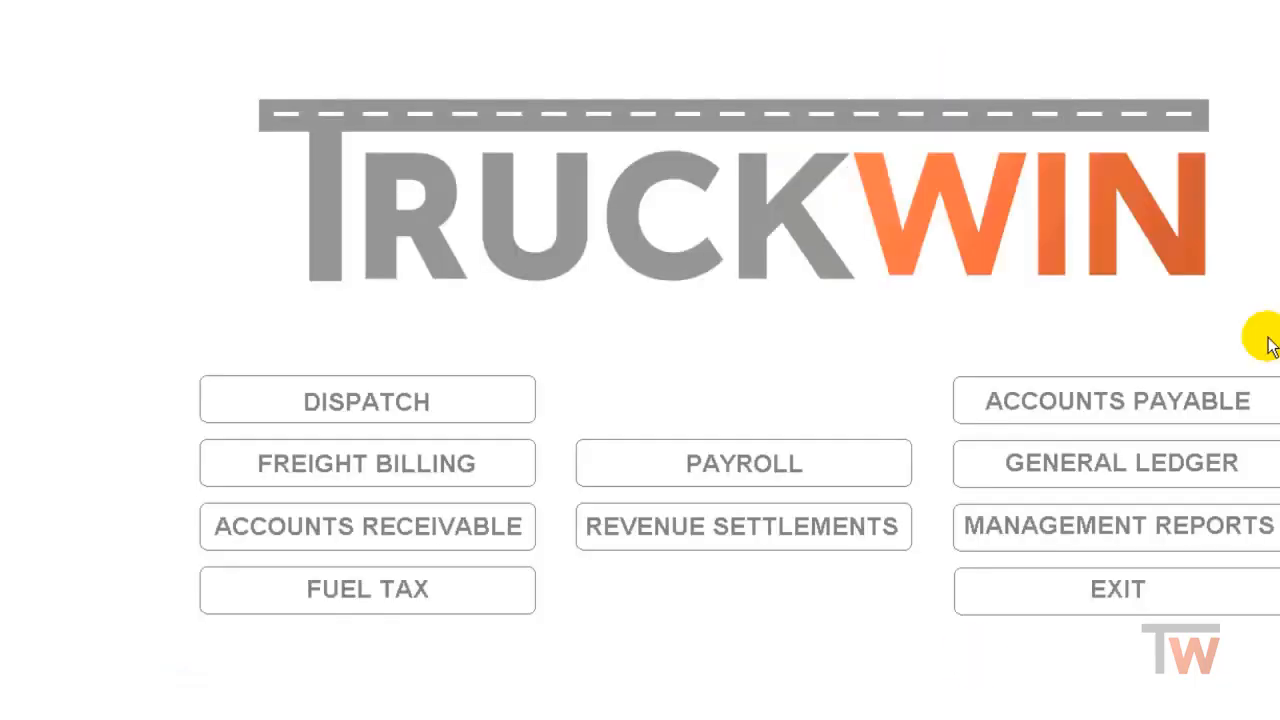